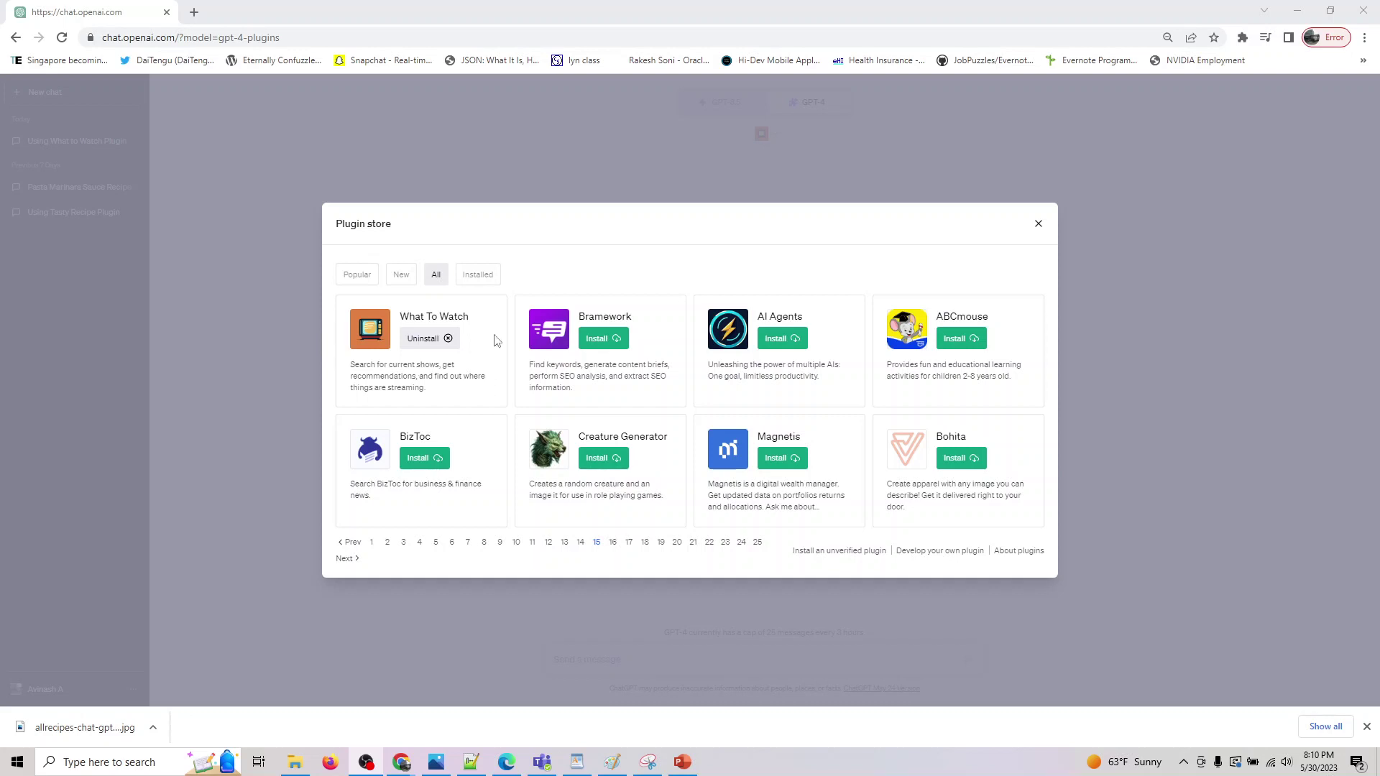
Close the plugin store and confirm What To Watch is ticked in the enabled plugins list.
click(1038, 223)
click(760, 147)
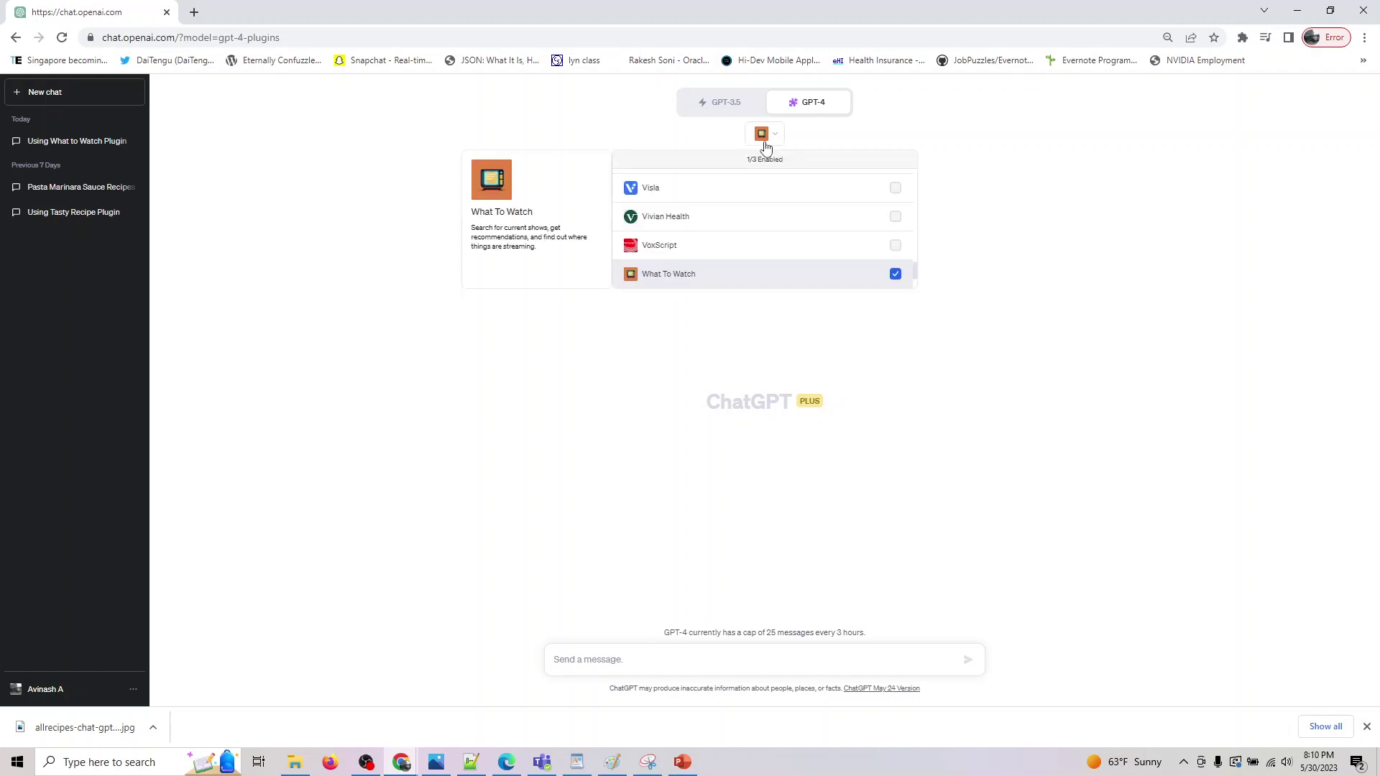
click(684, 386)
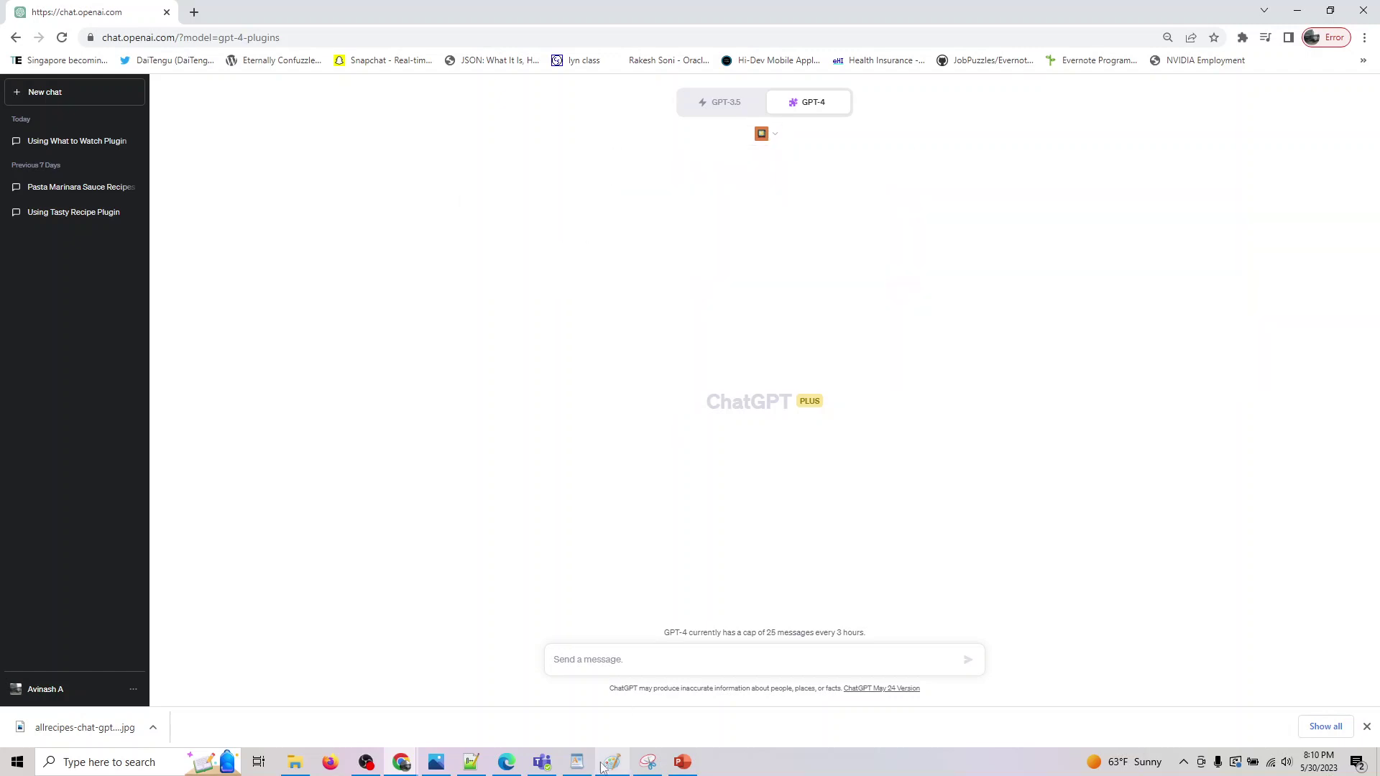
Bring up What_to_Watch.pptx and select slide 4's Stranger Things example prompt.
click(686, 761)
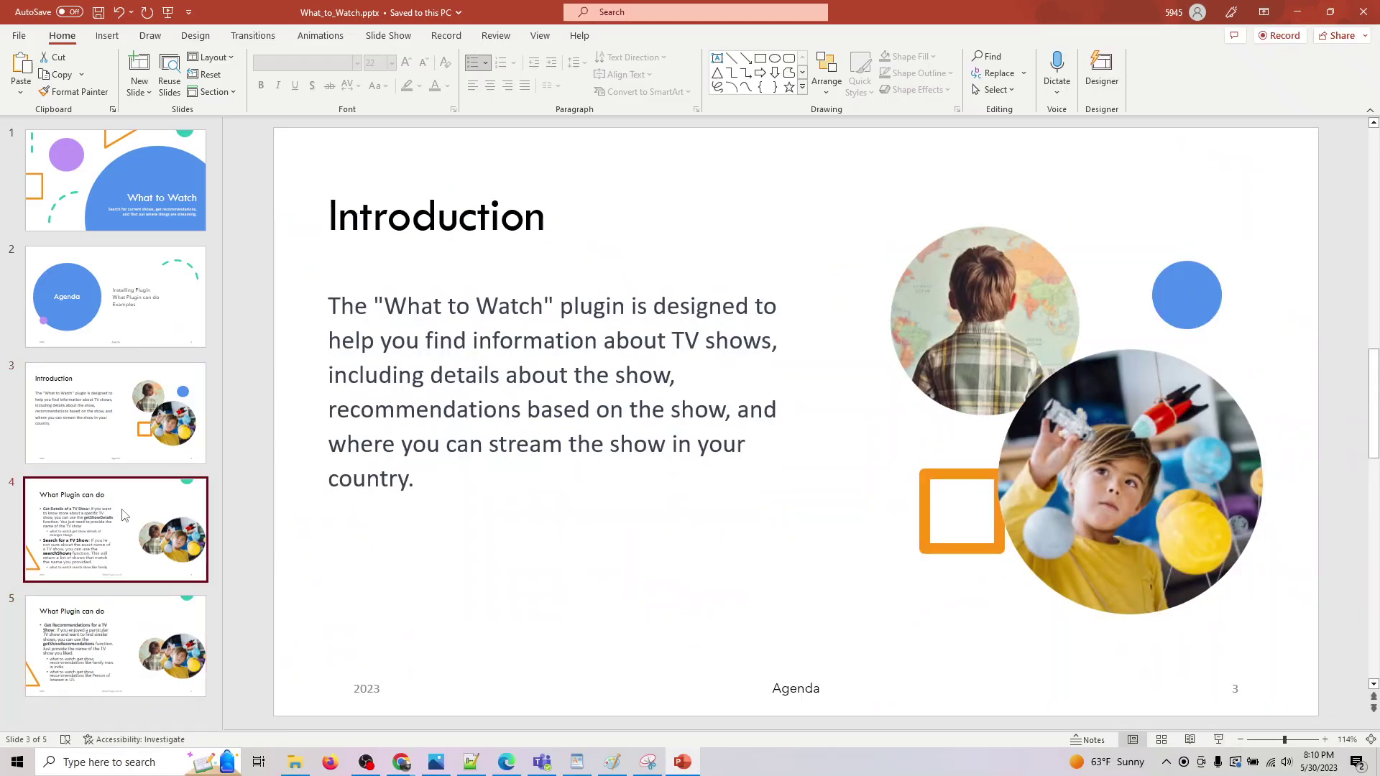
drag(420, 429, 604, 448)
key(ctrl+c)
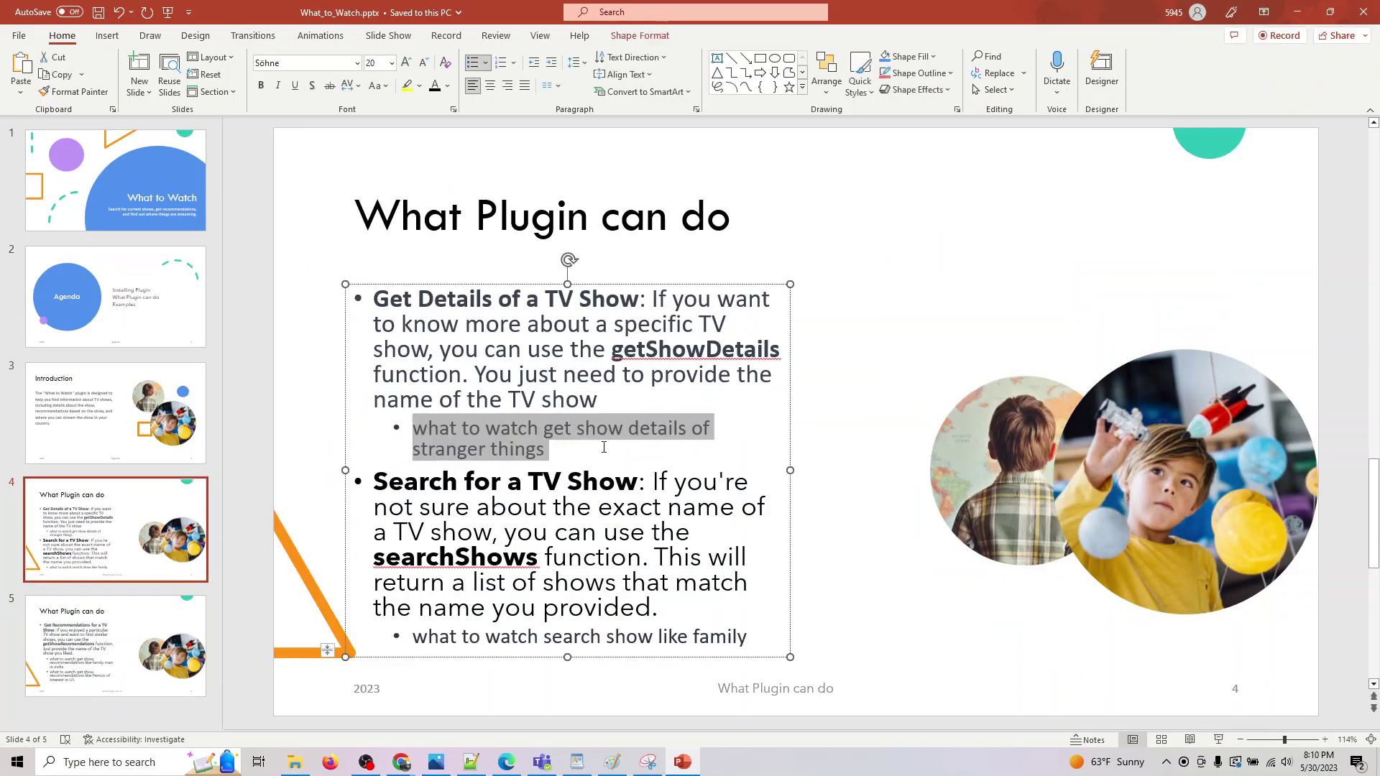
Paste and send the Stranger Things show-details prompt in the chat.
click(1298, 11)
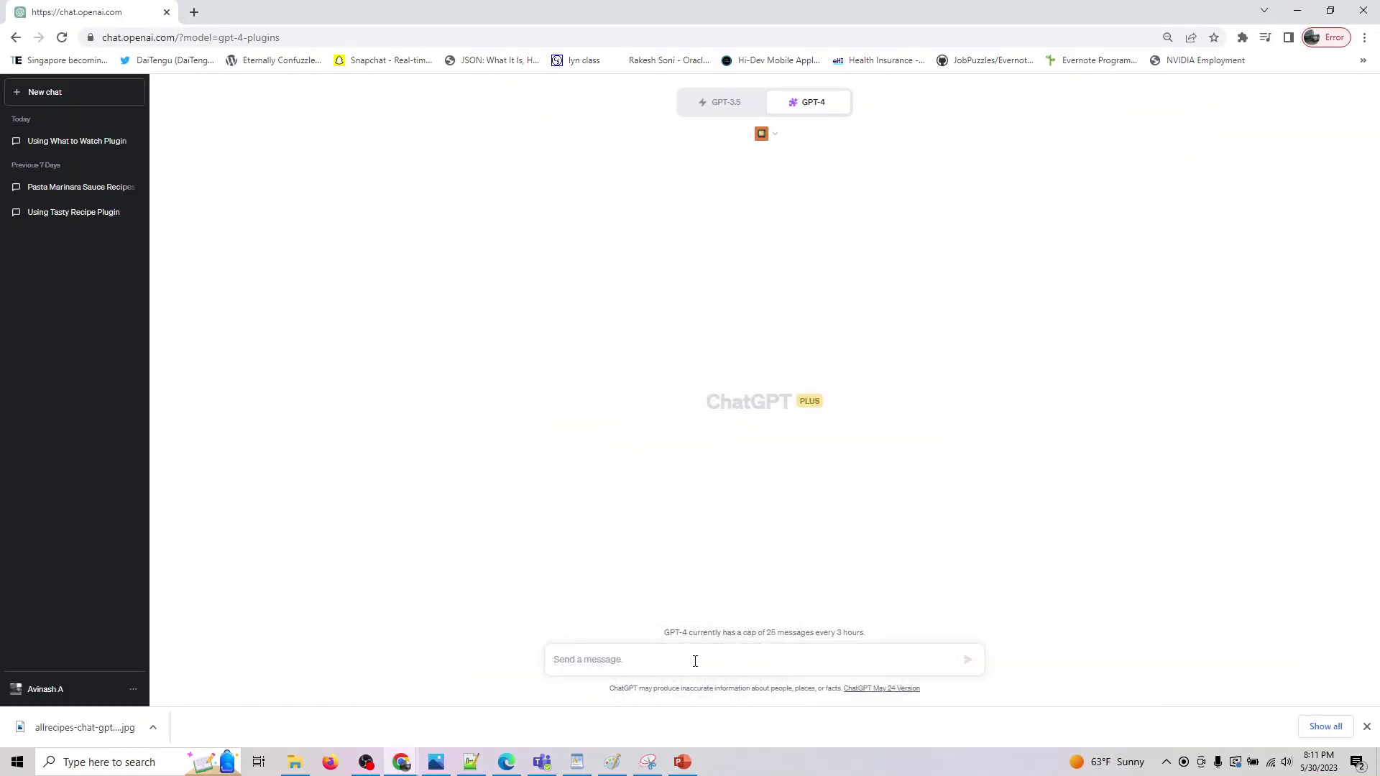
key(ctrl+v)
key(Return)
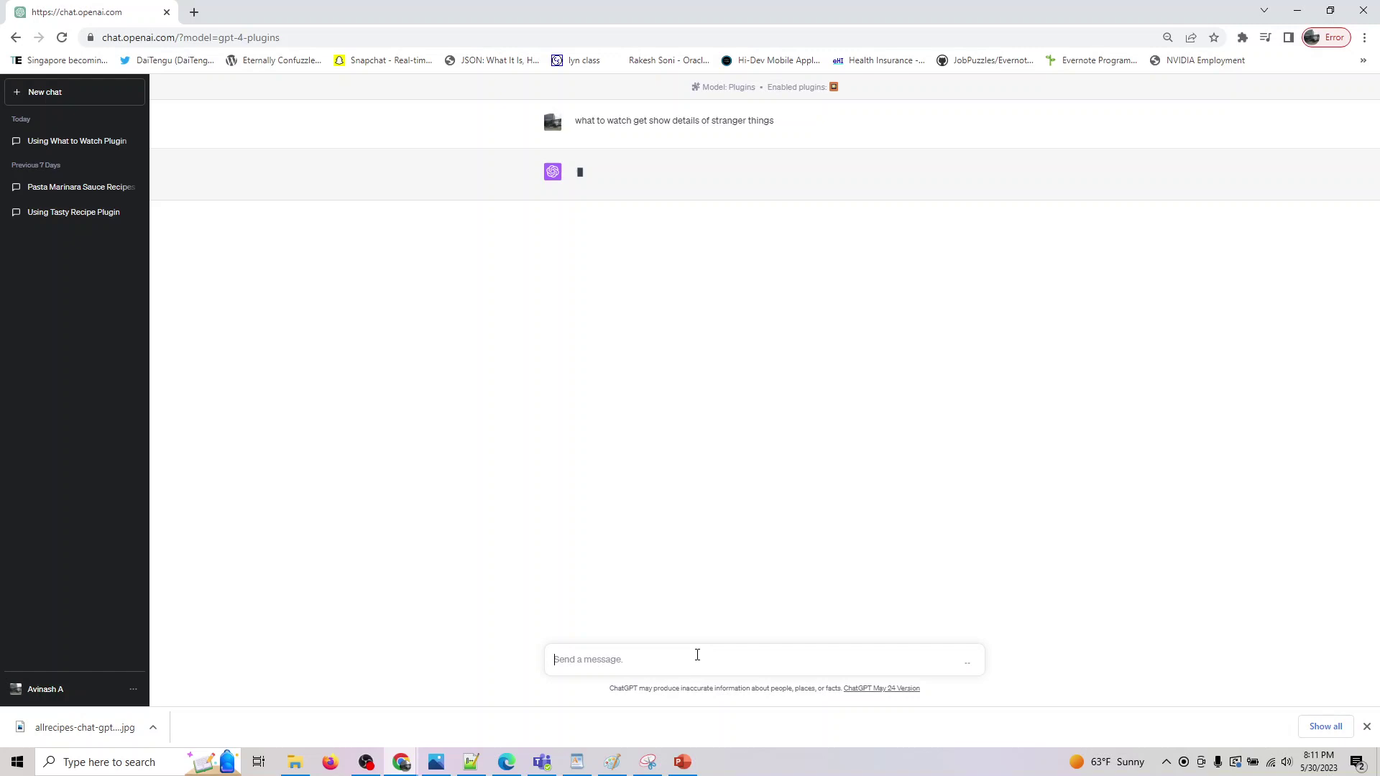
Reuse the prompt, replacing 'stranger things' with 'the office'.
key(ctrl+v)
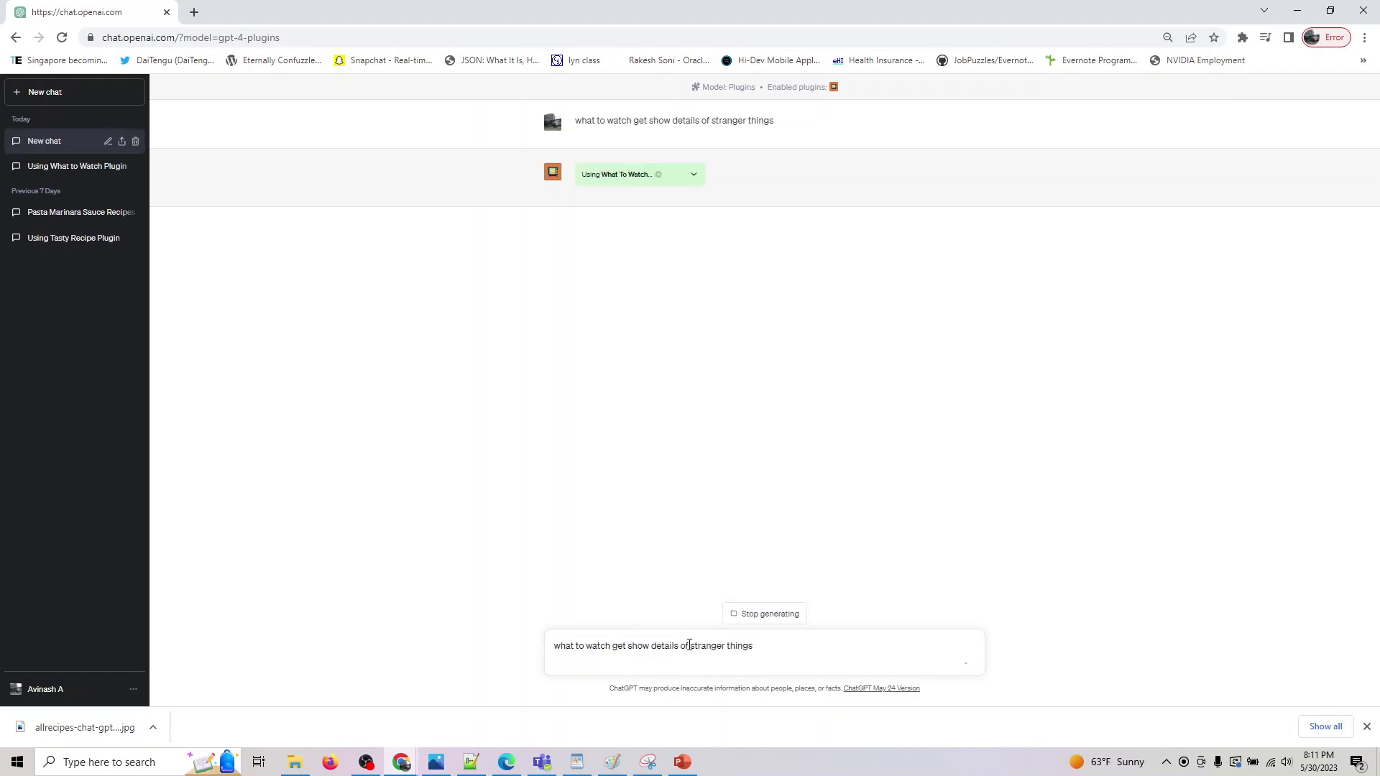
drag(690, 646, 776, 643)
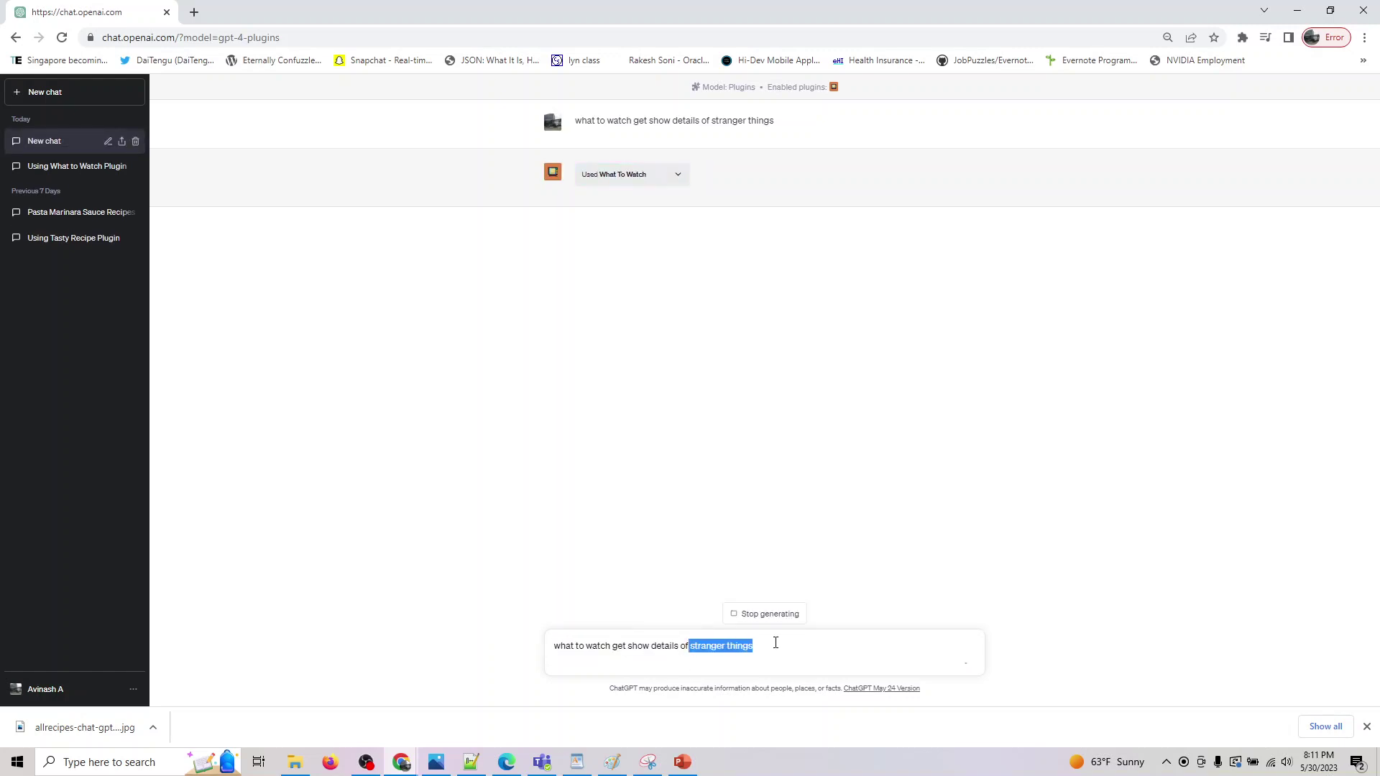
key(BackSpace)
text(the off)
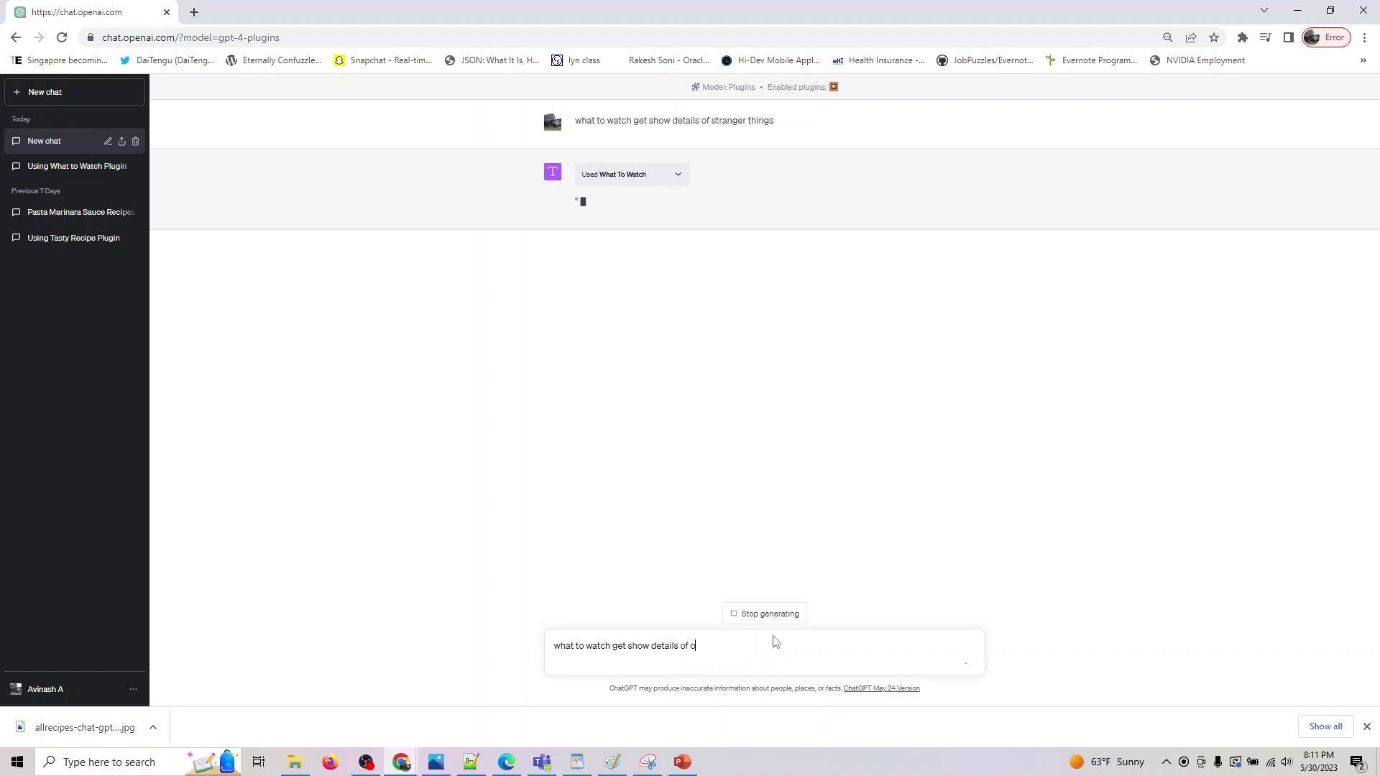
text(ice)
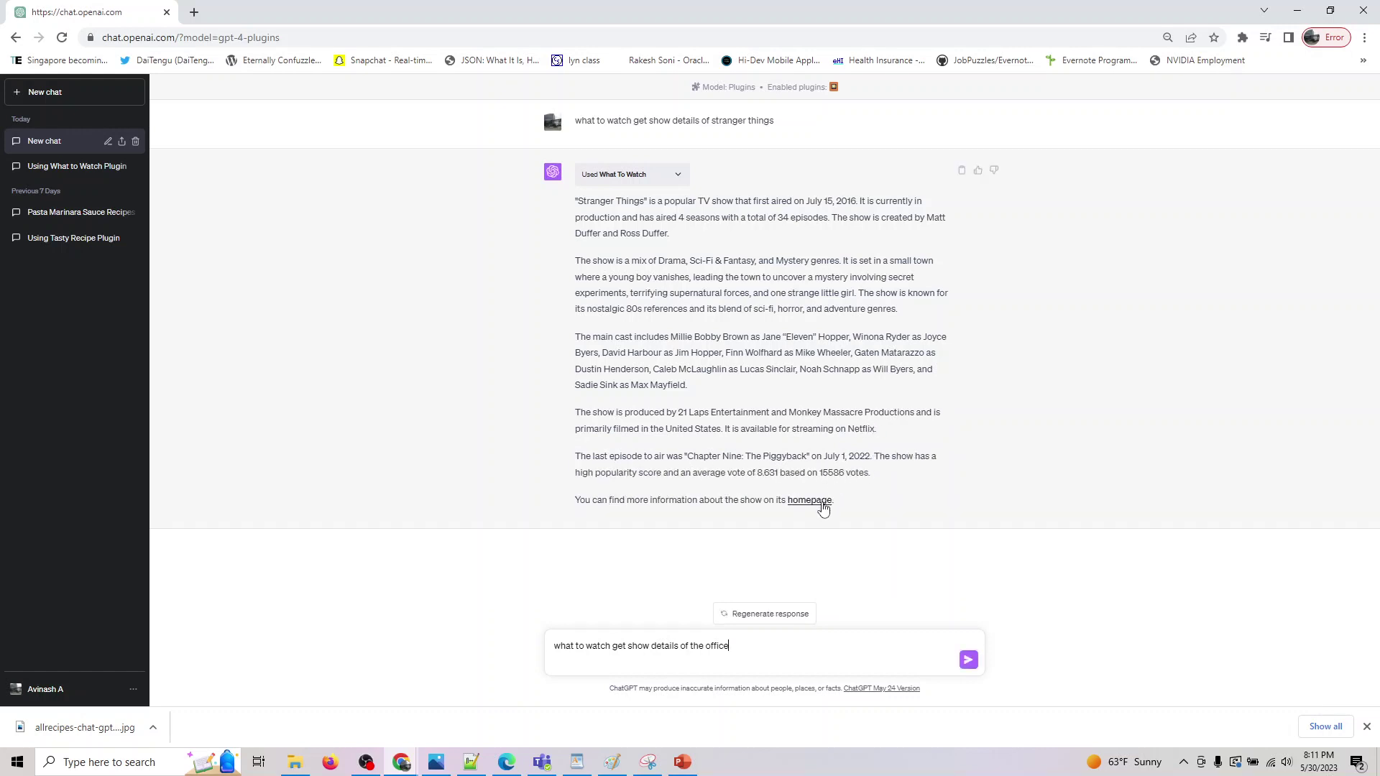
View the show's Netflix homepage in a new tab, then close that tab.
right_click(823, 502)
click(844, 514)
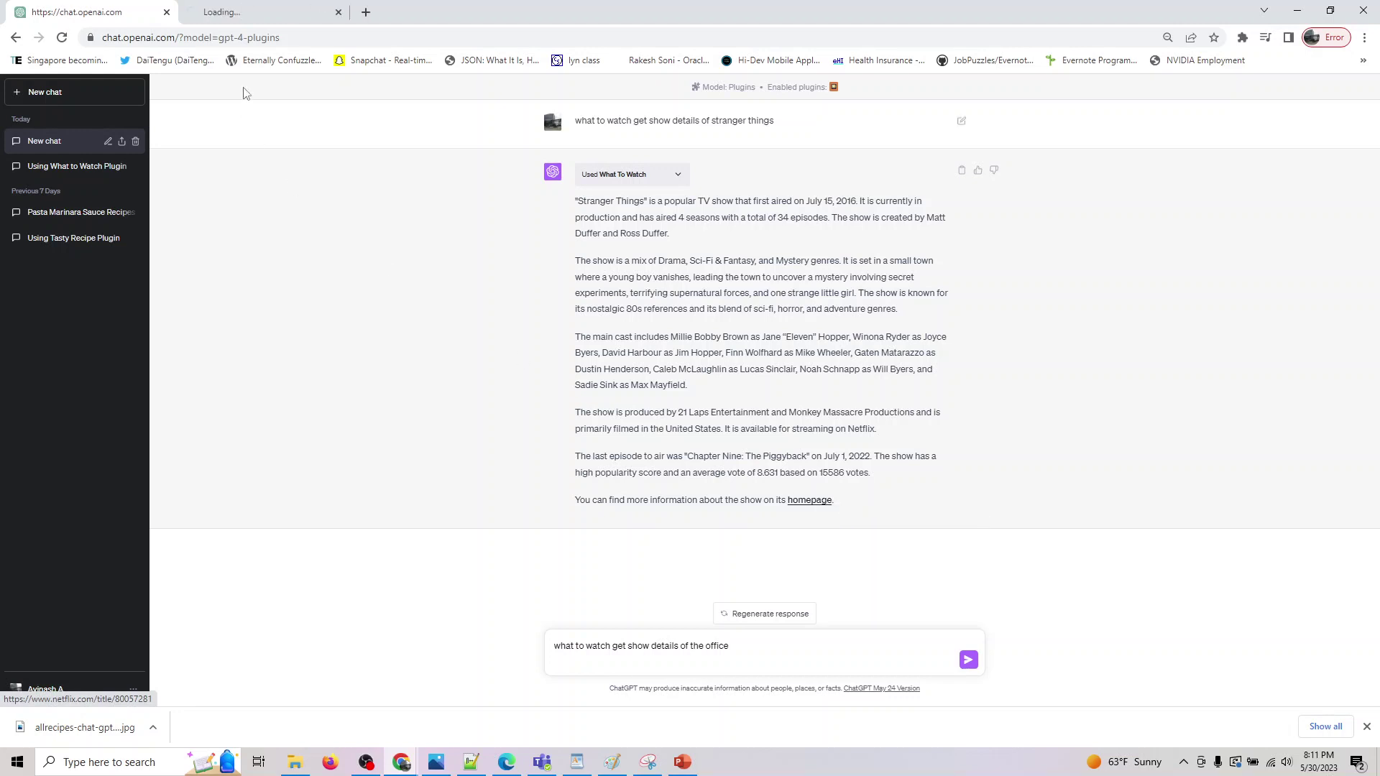
click(248, 10)
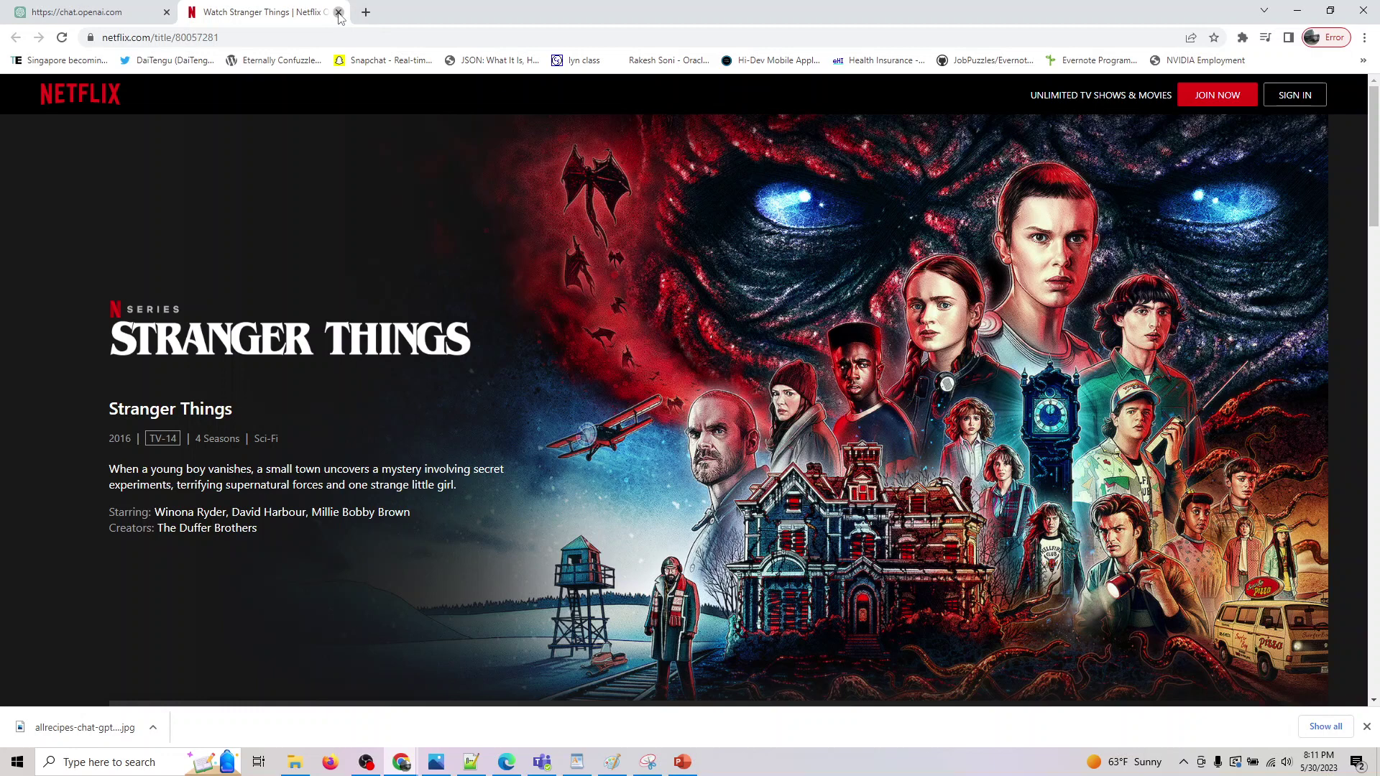
click(339, 12)
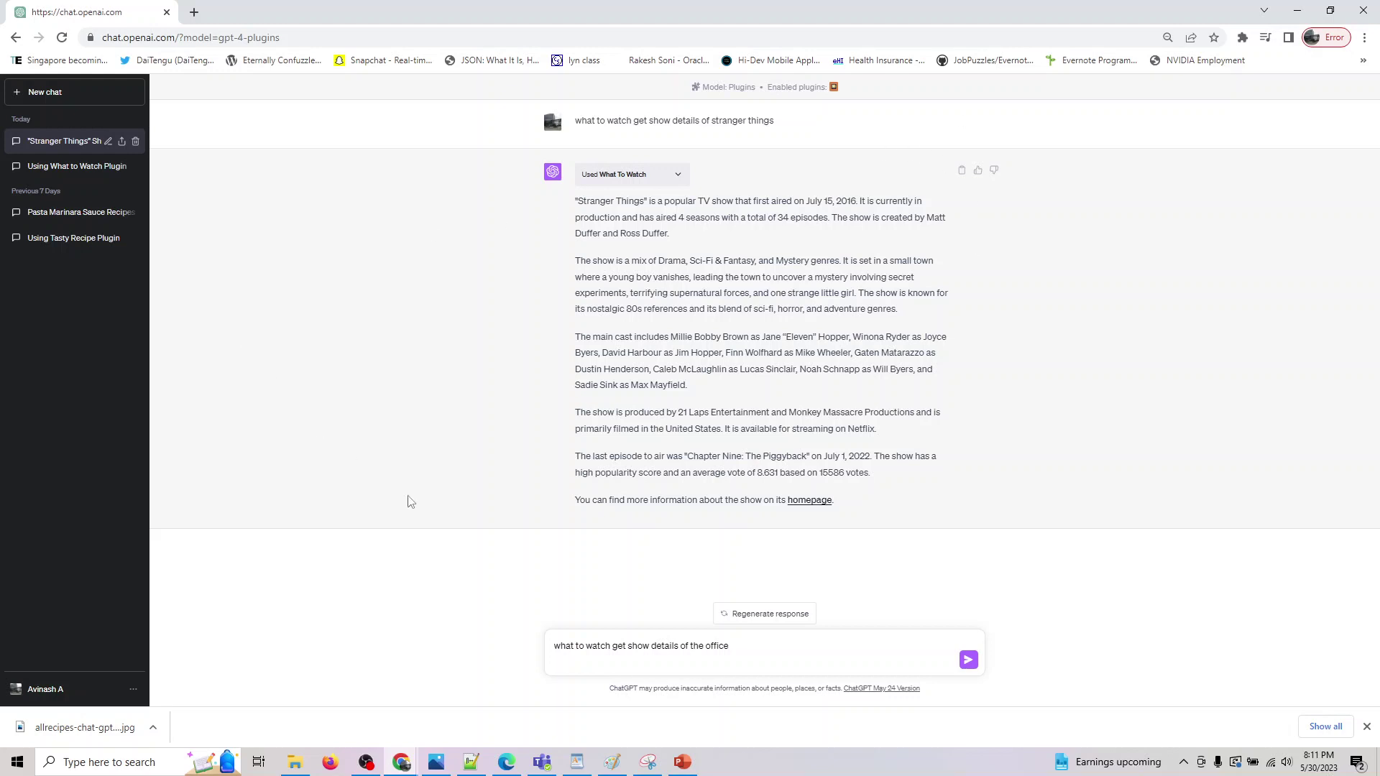
Send The Office question, read its genre, seasons, rating and cast, then return to PowerPoint.
click(968, 661)
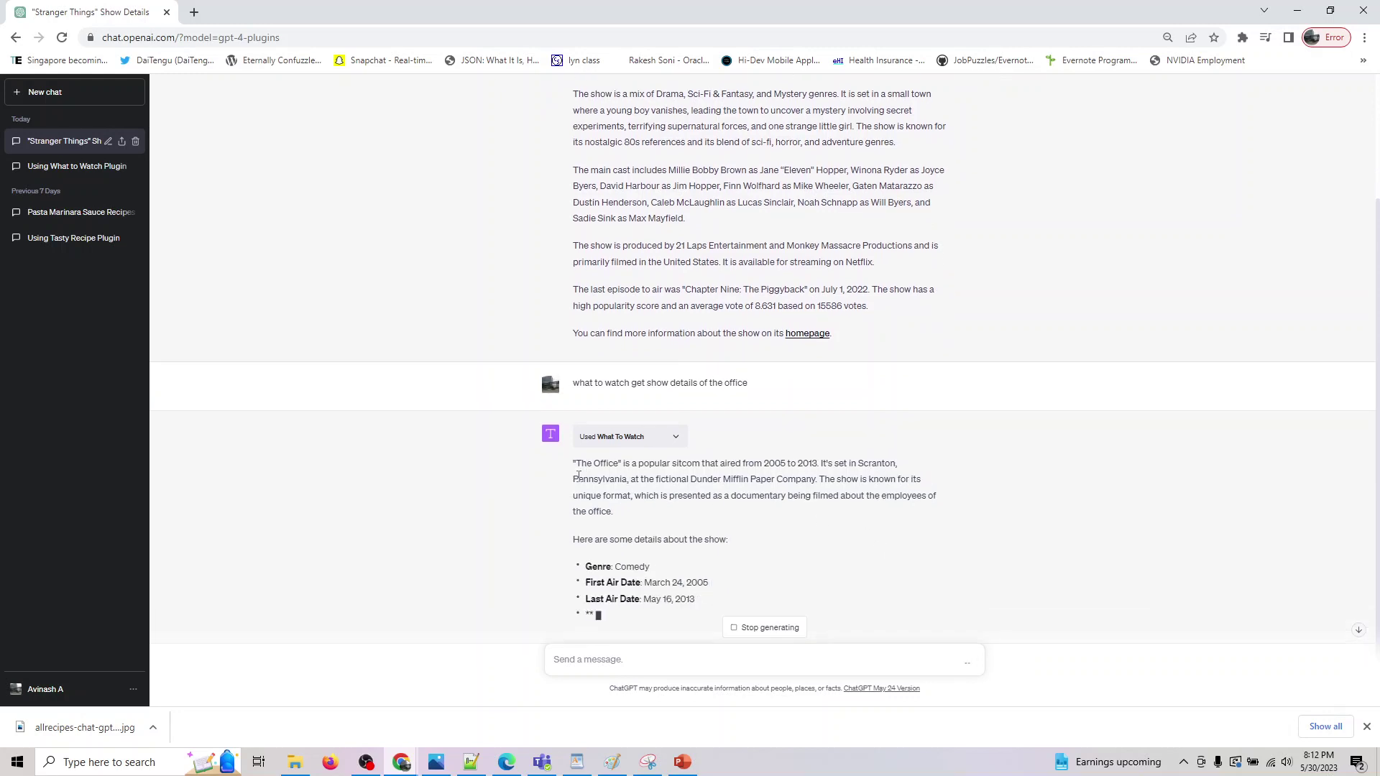
scroll(578, 308, up, 3)
scroll(578, 309, down, 3)
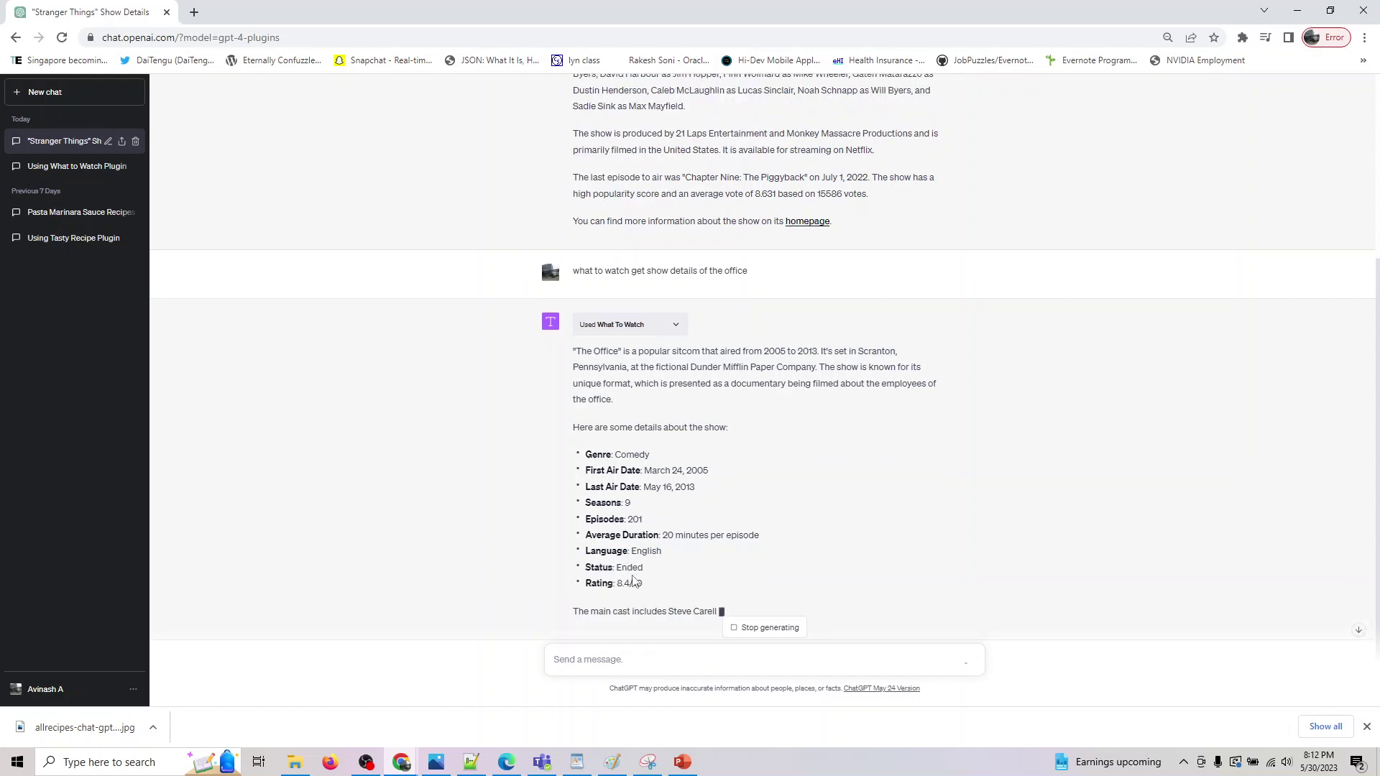
scroll(632, 576, down, 1)
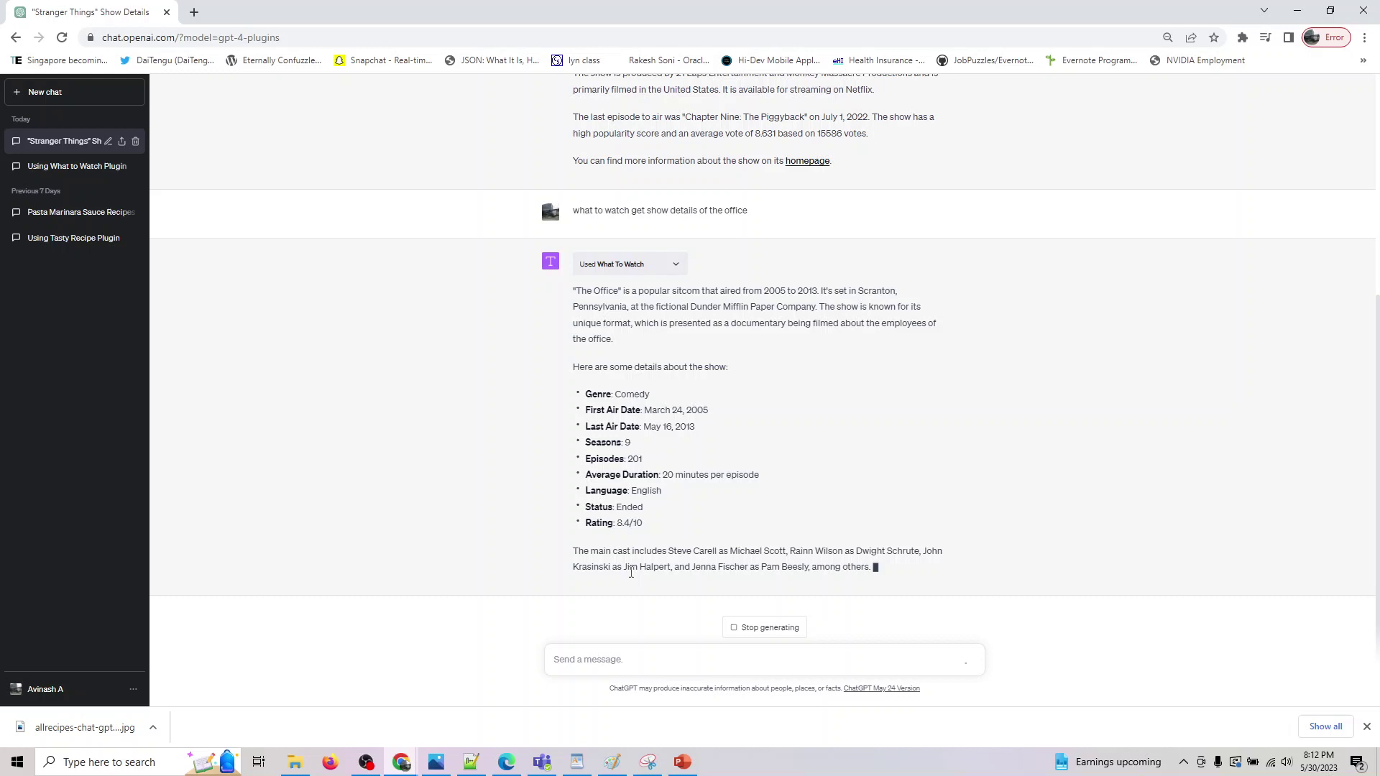
scroll(532, 468, down, 1)
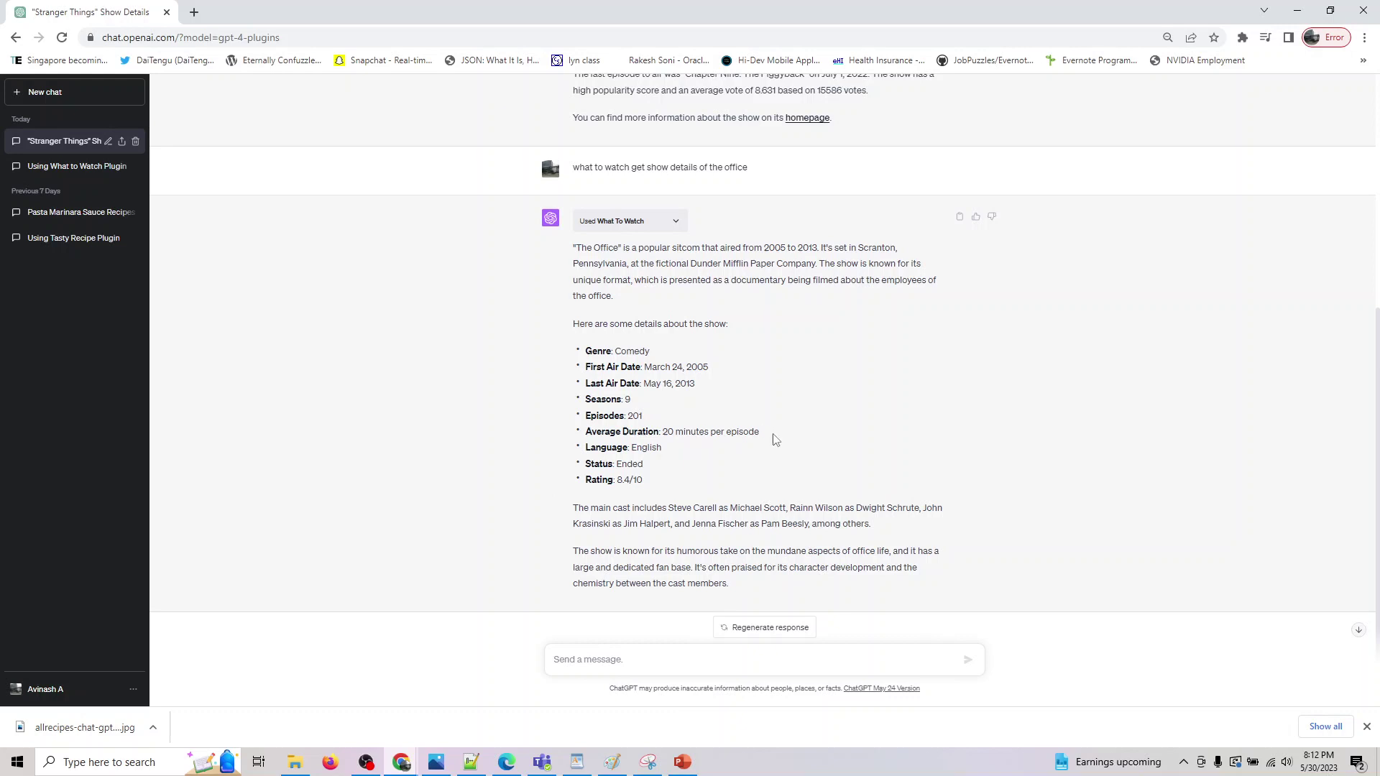
scroll(685, 489, down, 1)
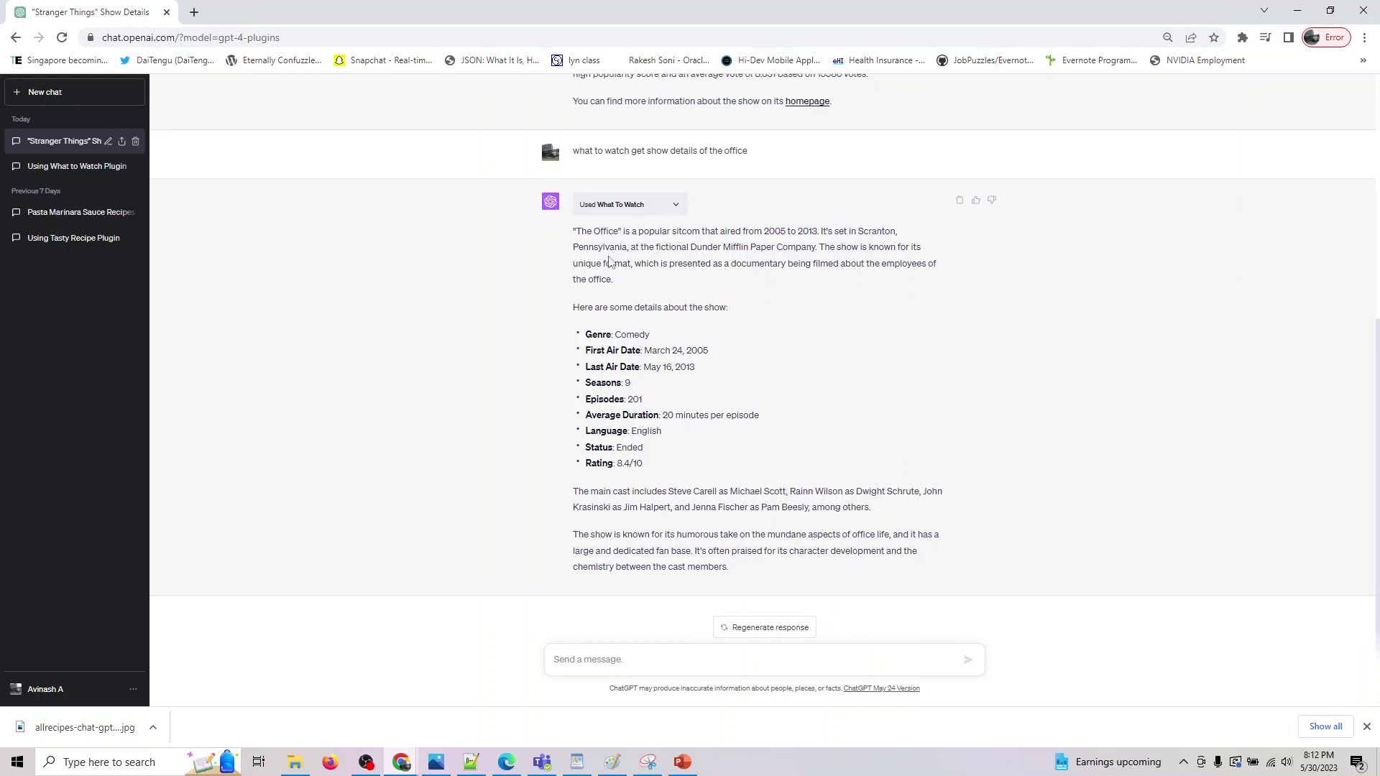
click(677, 773)
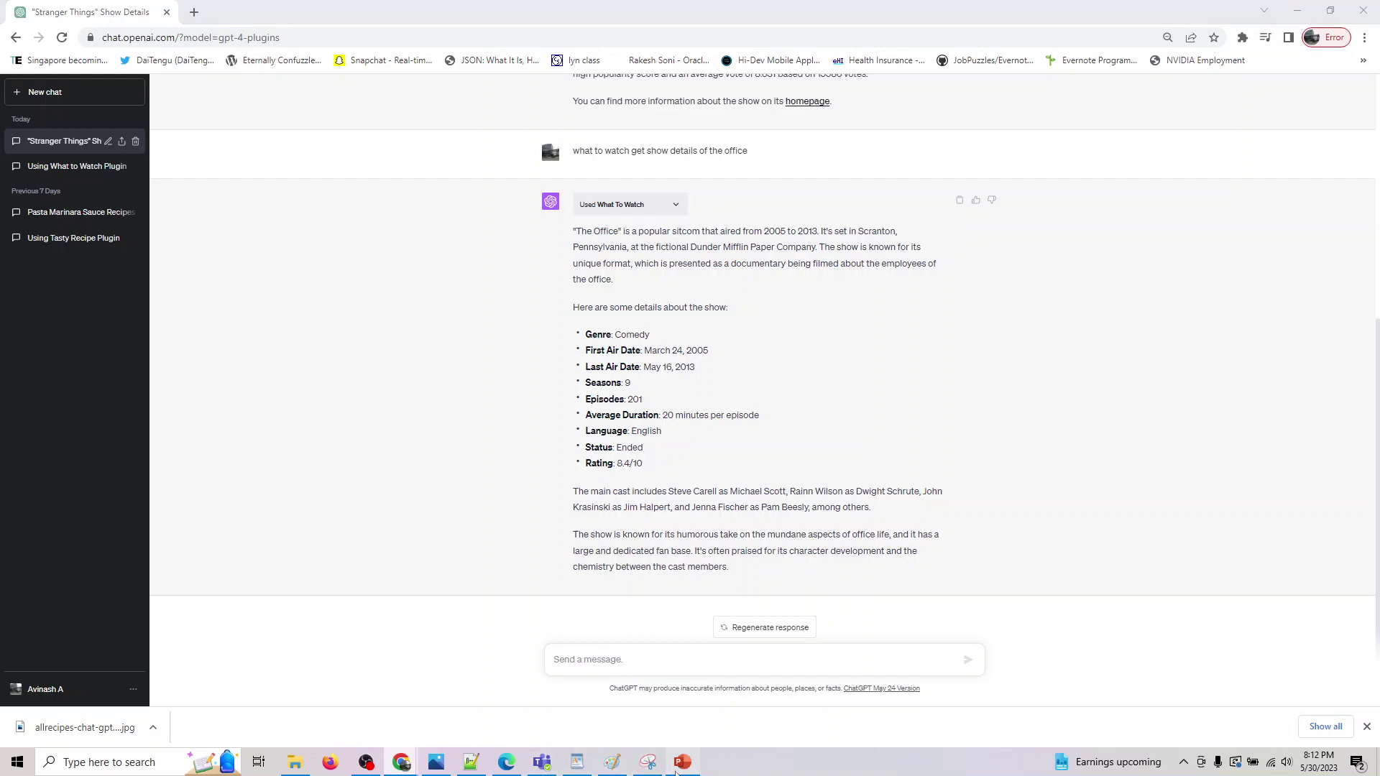
Present slide 4 full screen and select the 'what to watch search show like family' prompt.
click(637, 533)
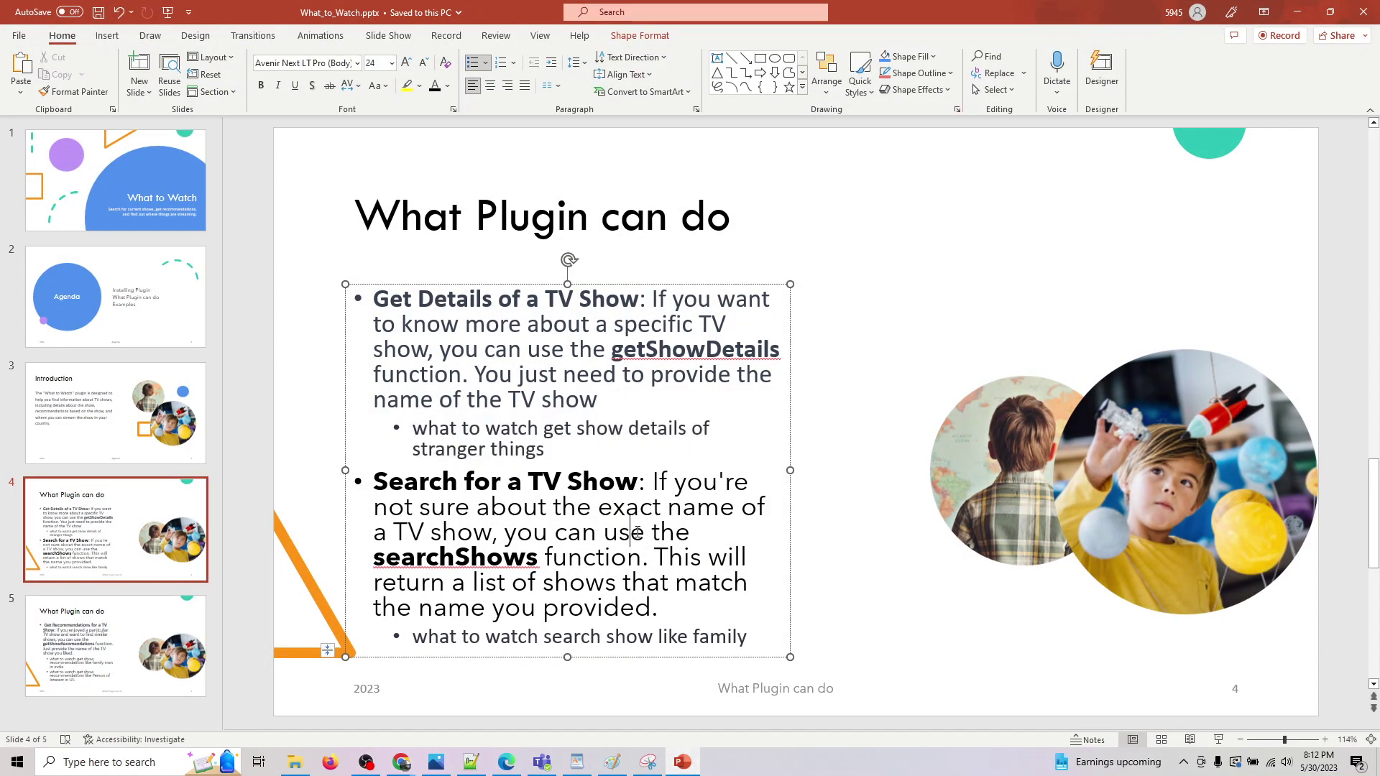
click(1218, 740)
drag(757, 637, 412, 637)
key(ctrl+c)
Paste and send the 'what to watch search show like family' prompt in the chat.
click(1298, 11)
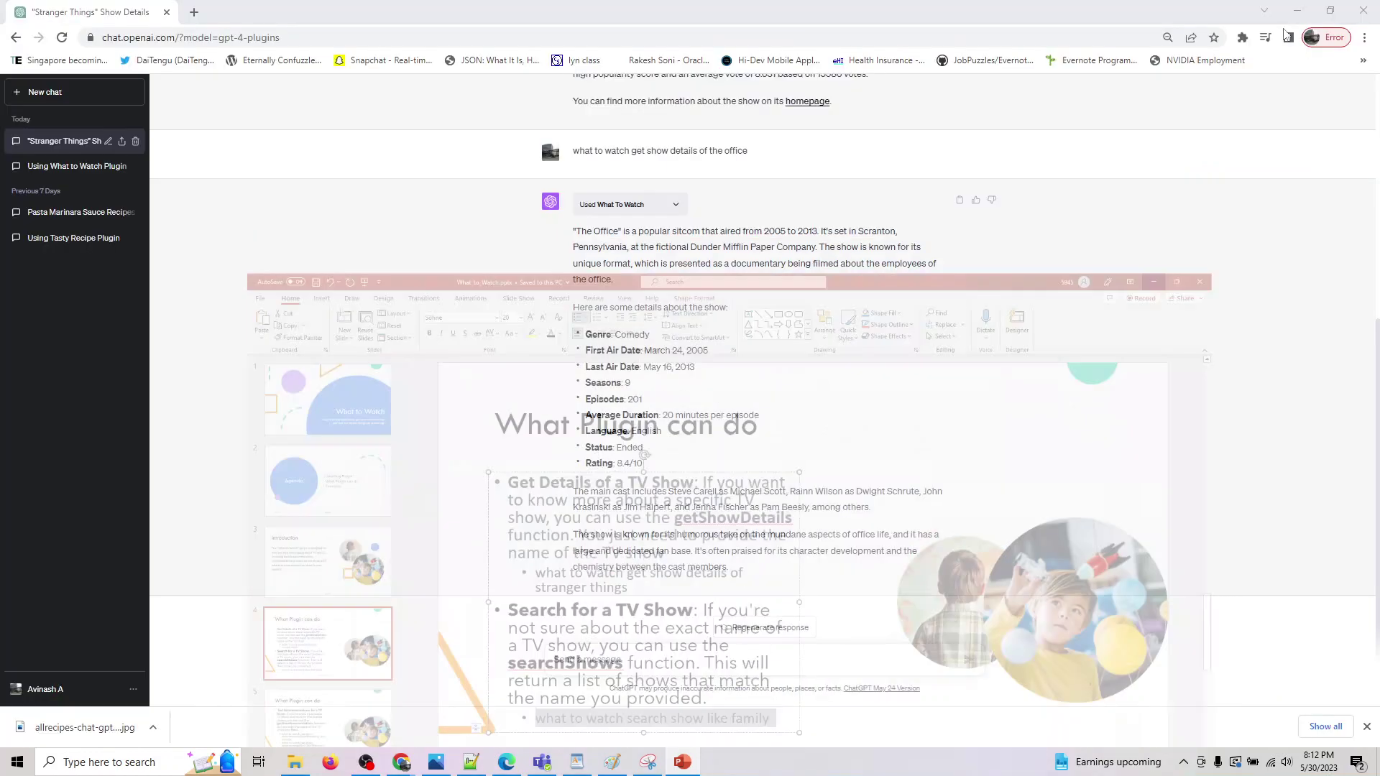
click(634, 659)
key(ctrl+v)
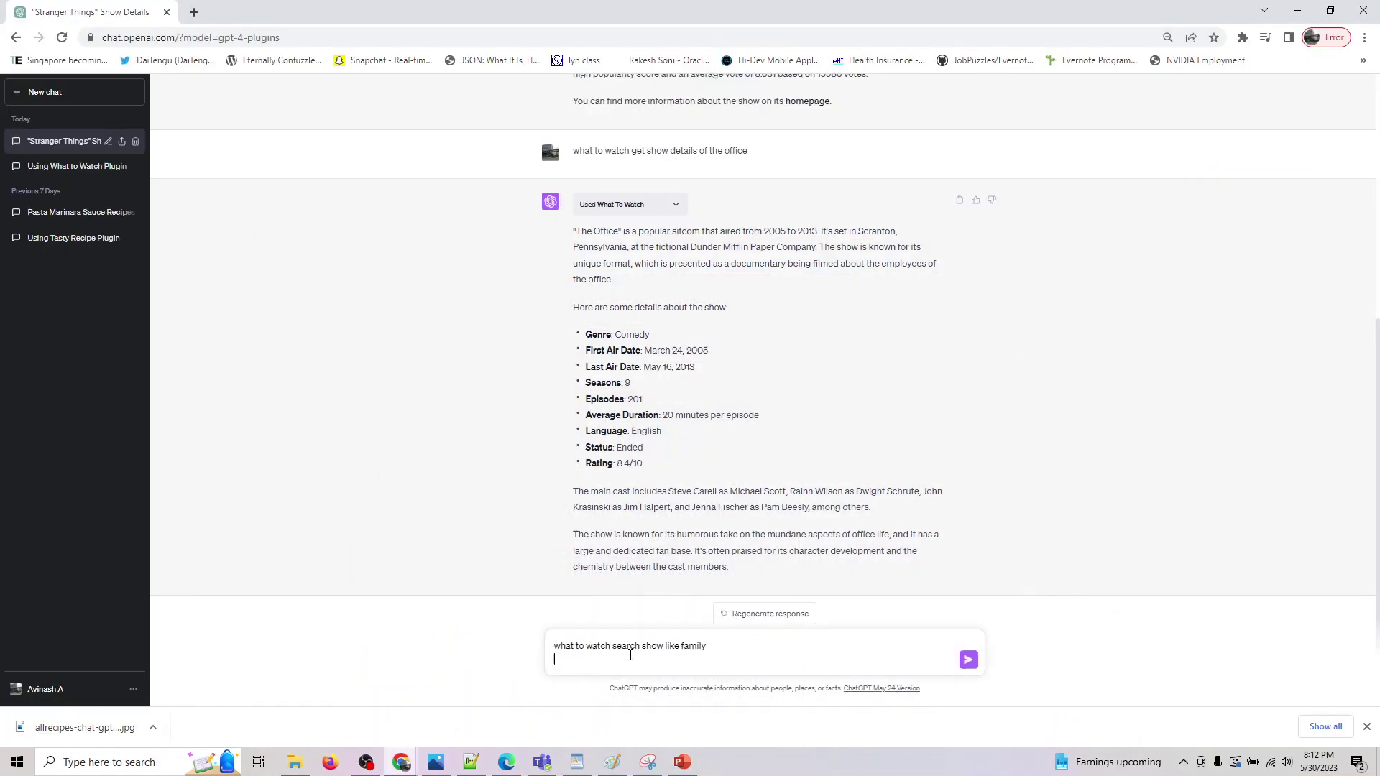
key(Return)
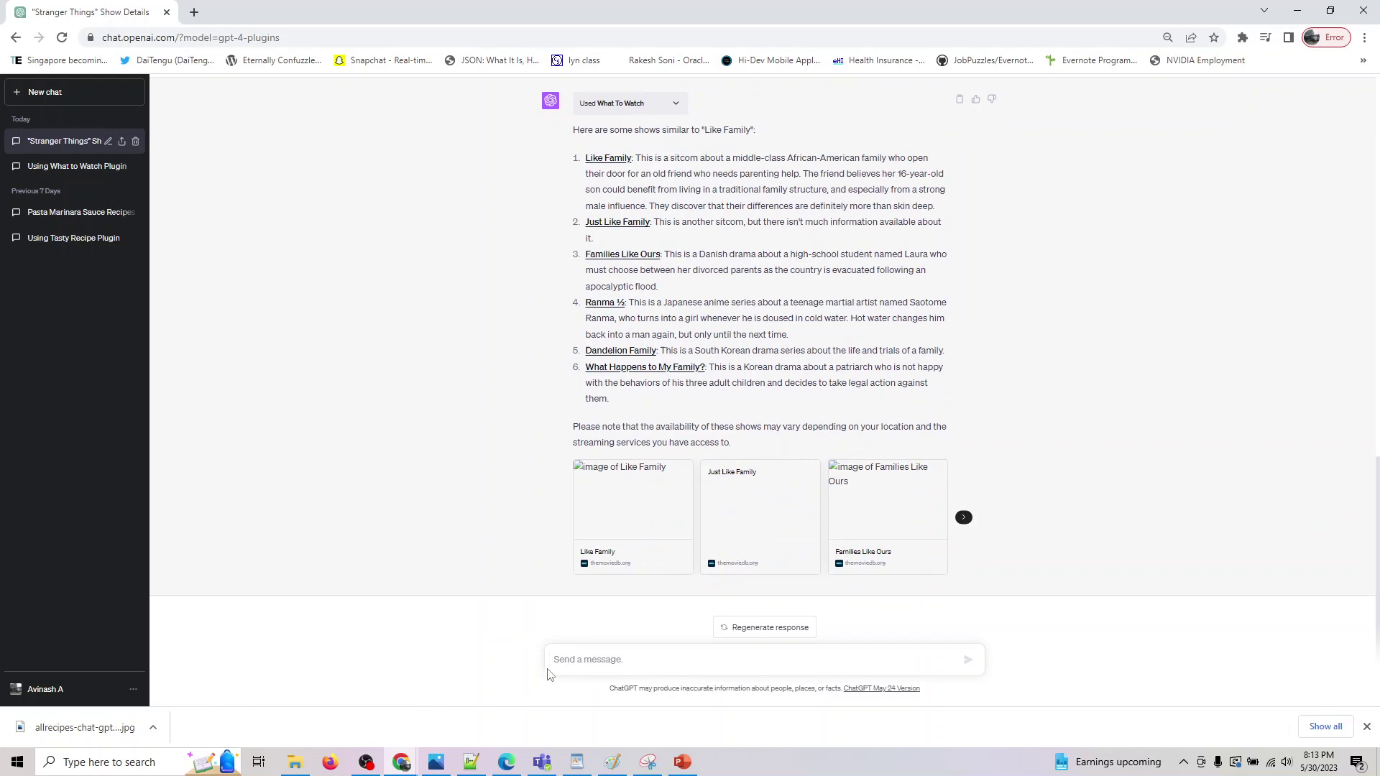
Send the same search with 'like family' replaced by 'person'.
key(ctrl+v)
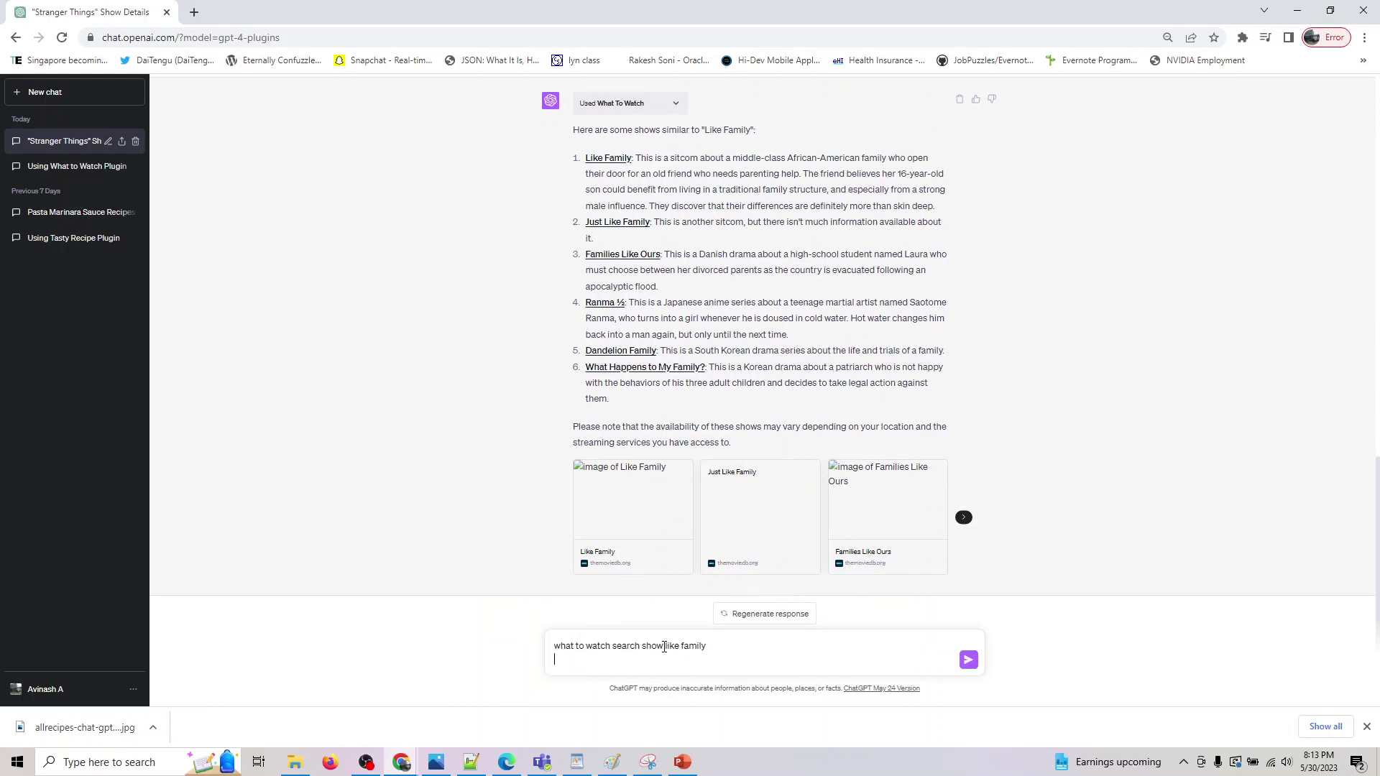
drag(664, 647, 760, 647)
key(BackSpace)
text(person)
key(Return)
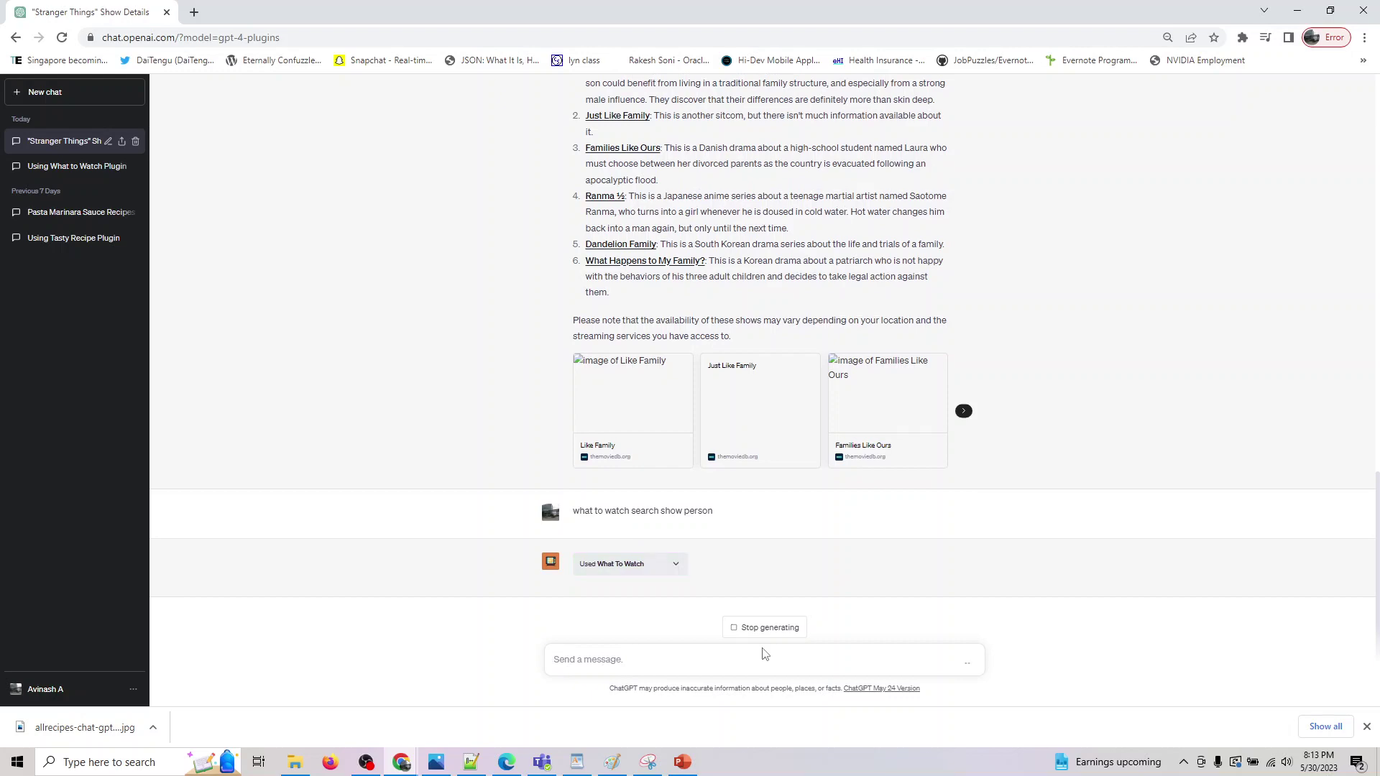
Bring PowerPoint back and scroll down to slide 5's recommendation prompts.
click(682, 762)
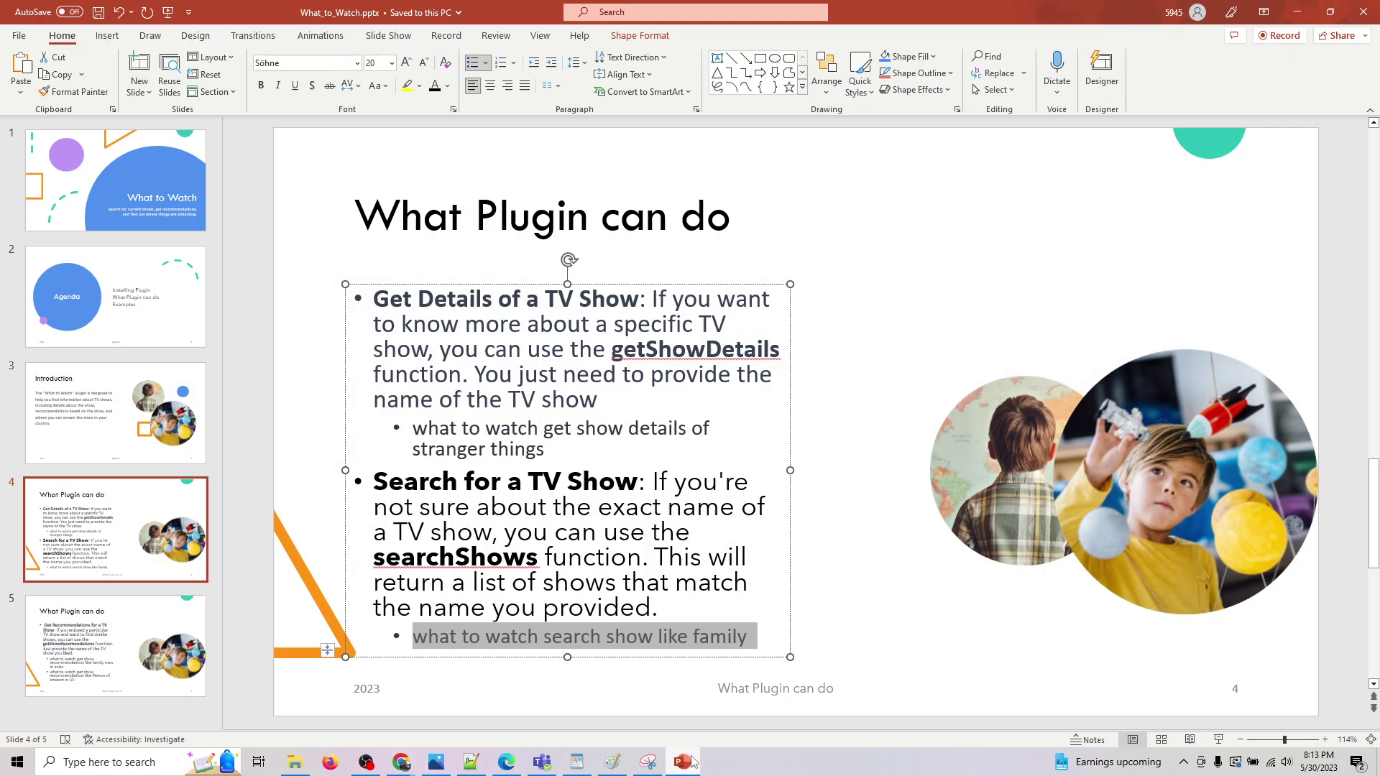
scroll(593, 693, down, 2)
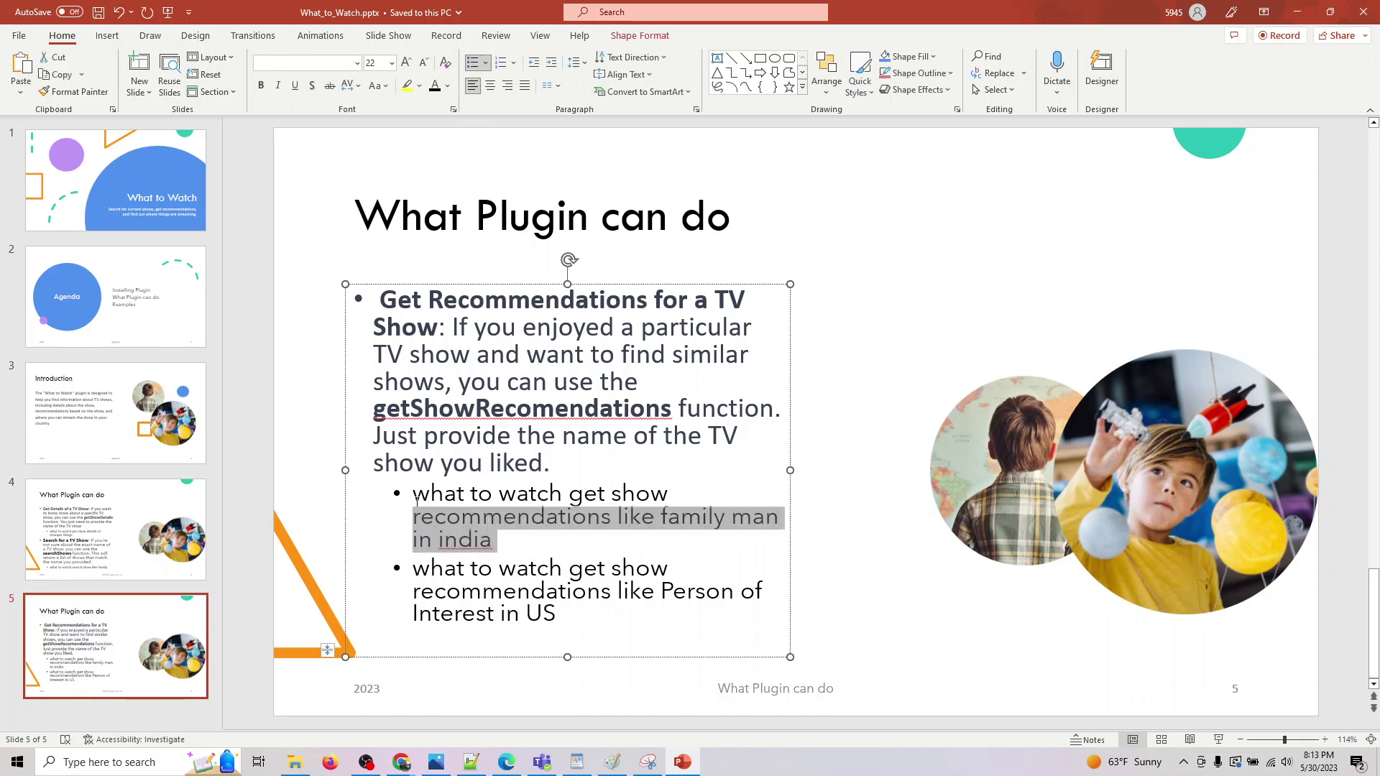
Scroll to the end of the five person results and paste the family man in india prompt.
click(1298, 12)
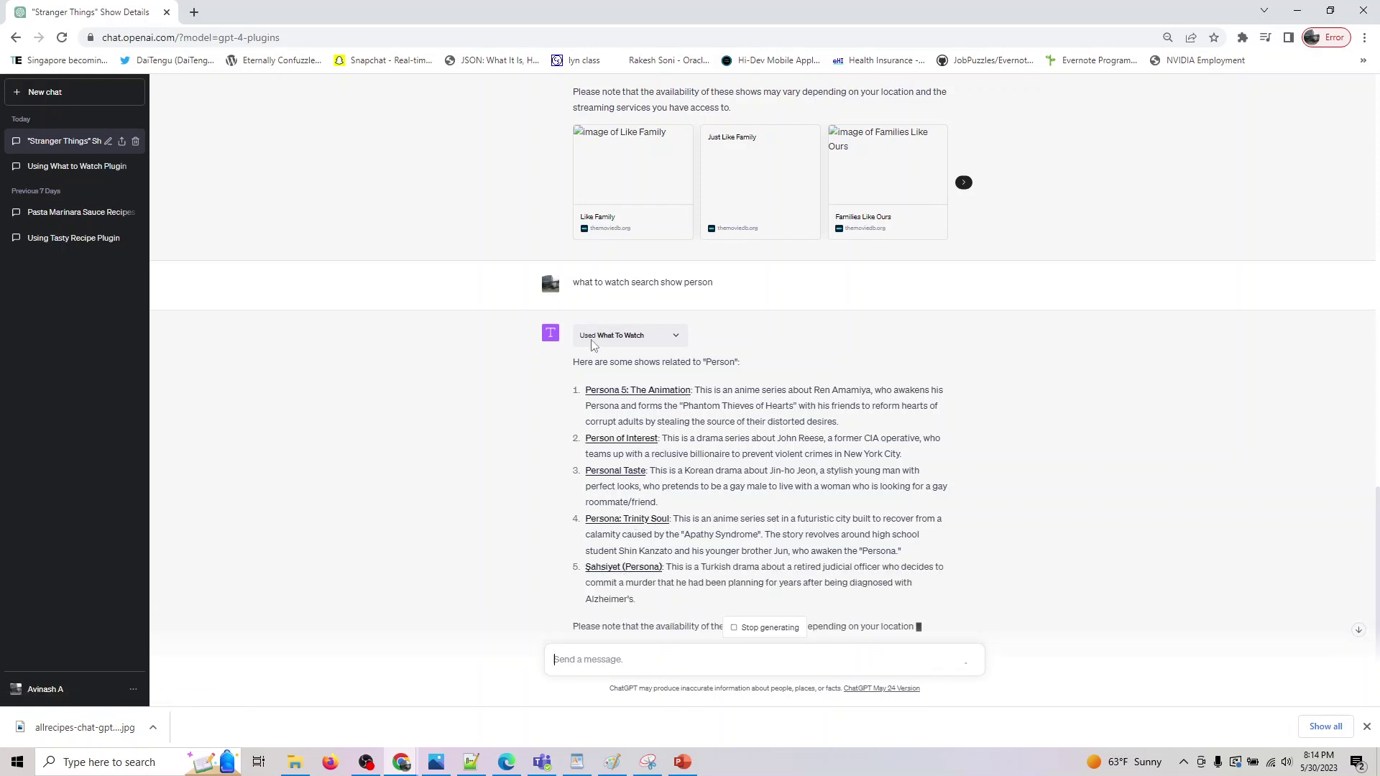
scroll(625, 518, down, 3)
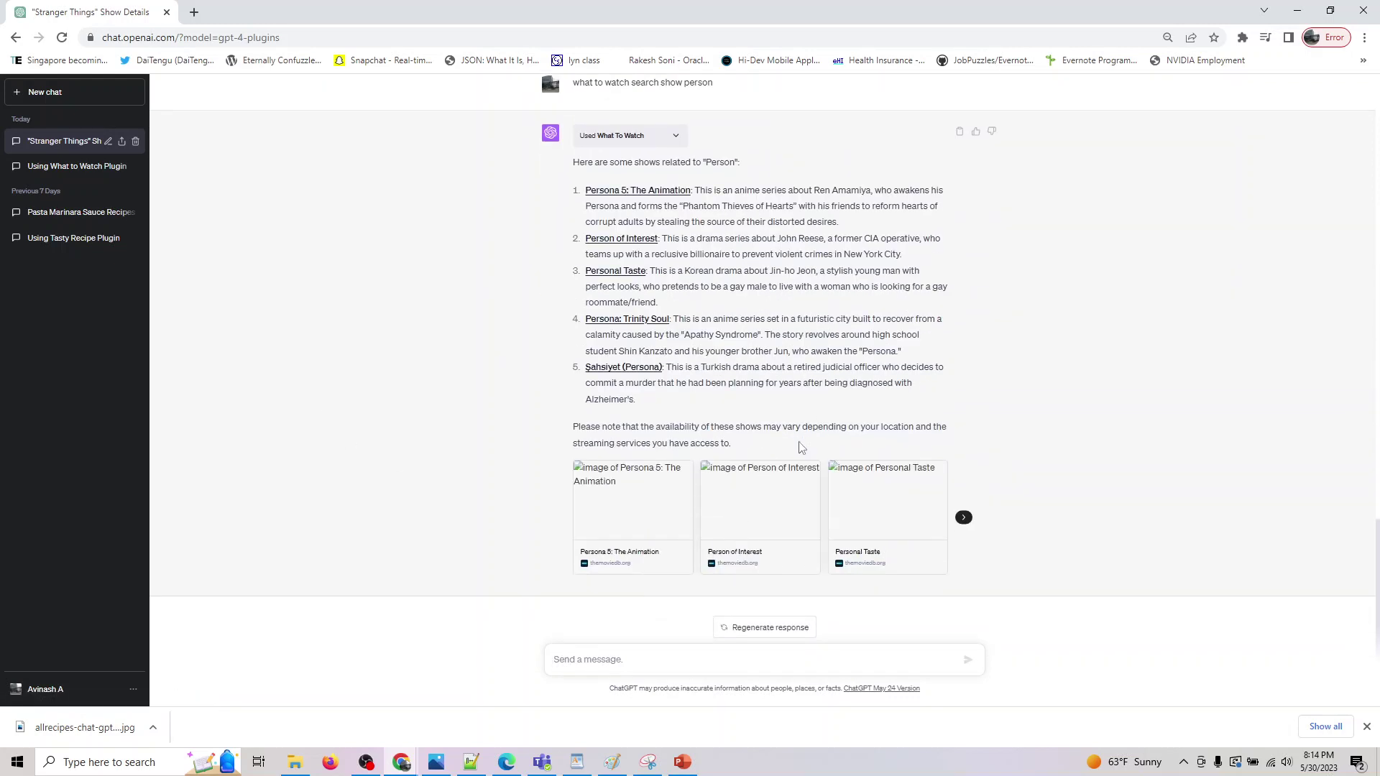
text(what to watch get show recommendations like family man in india)
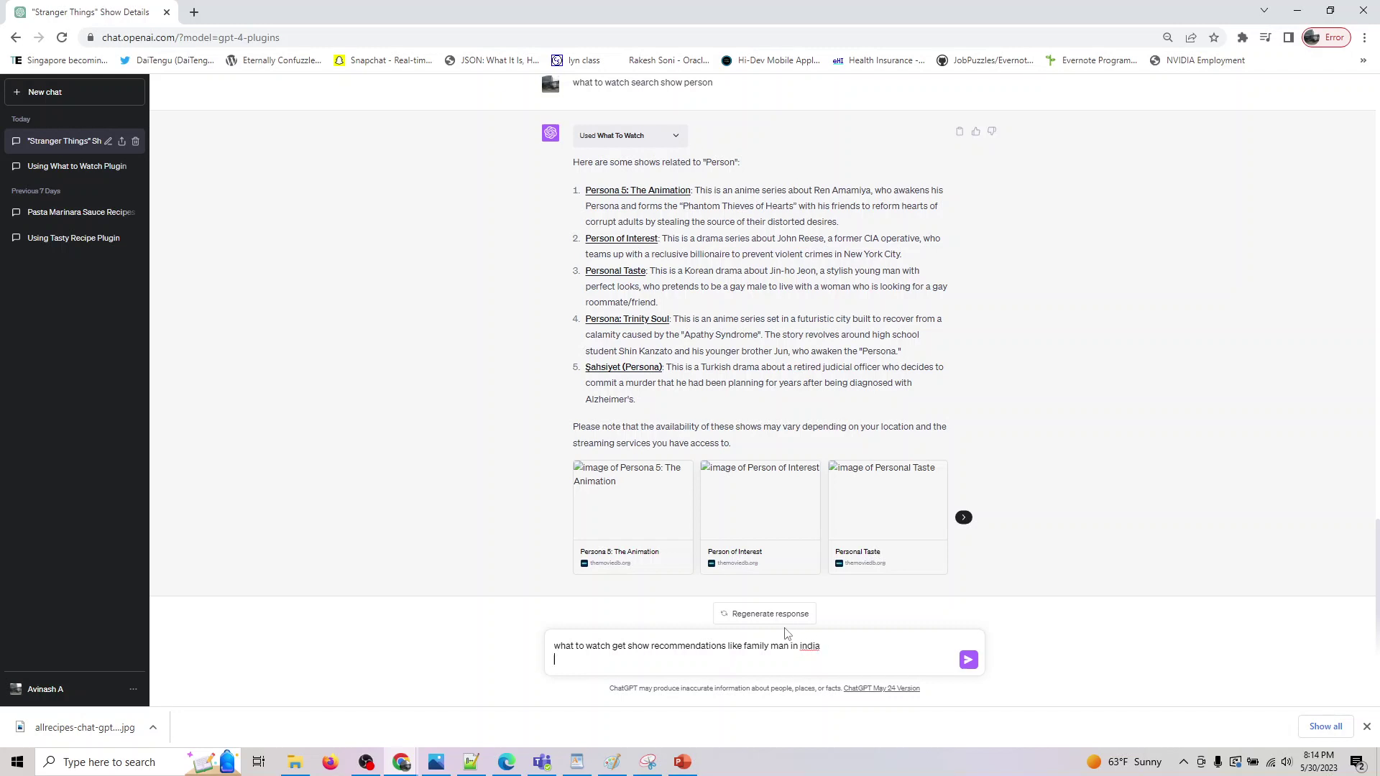
Send the family man in india prompt and scroll through the six recommendations.
click(969, 662)
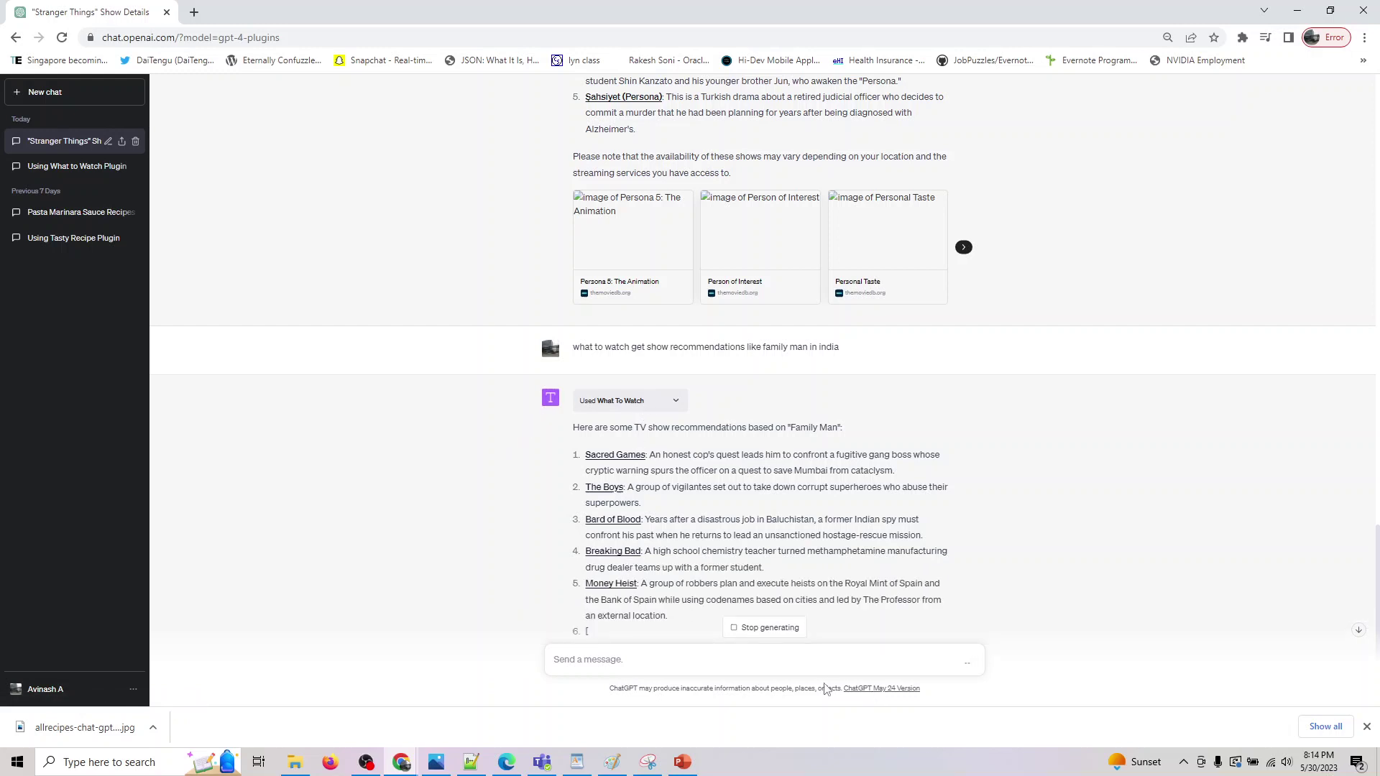
scroll(1121, 348, down, 1)
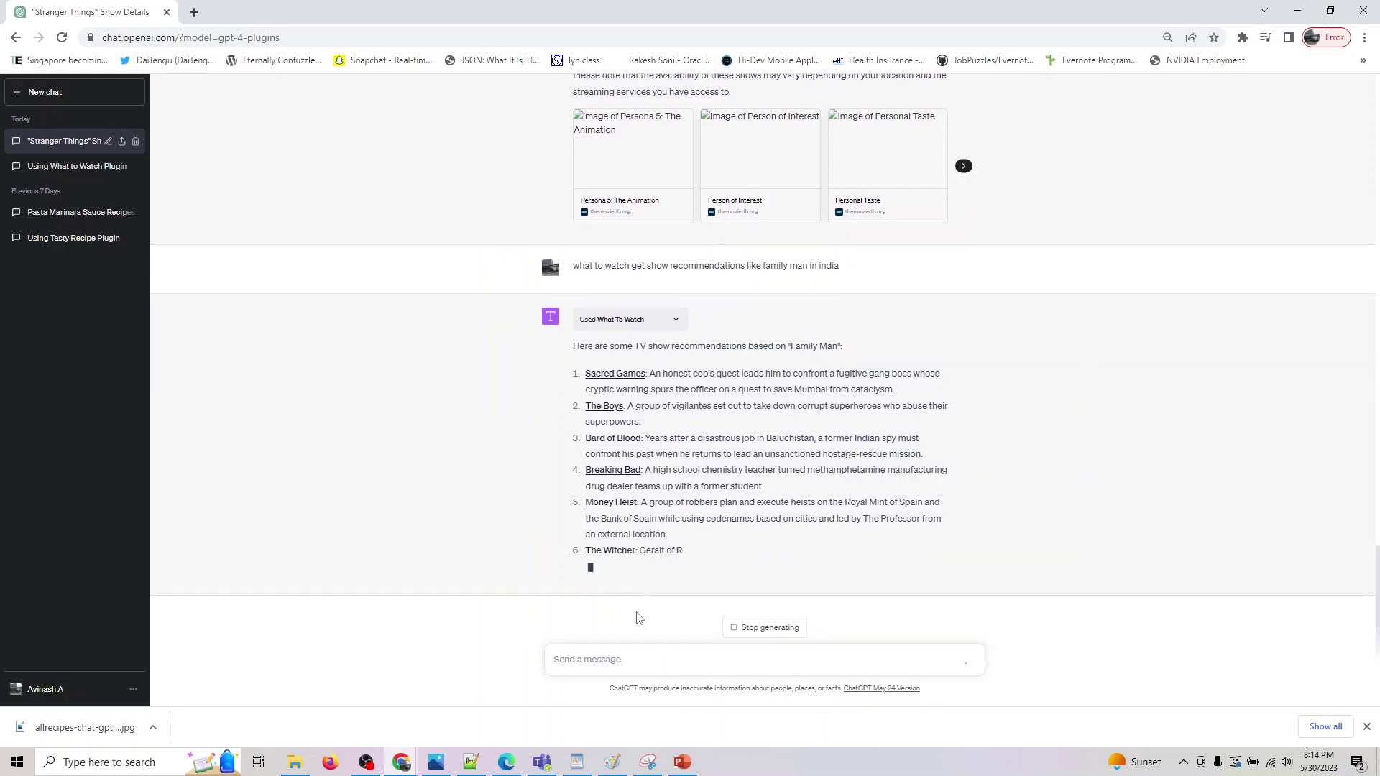